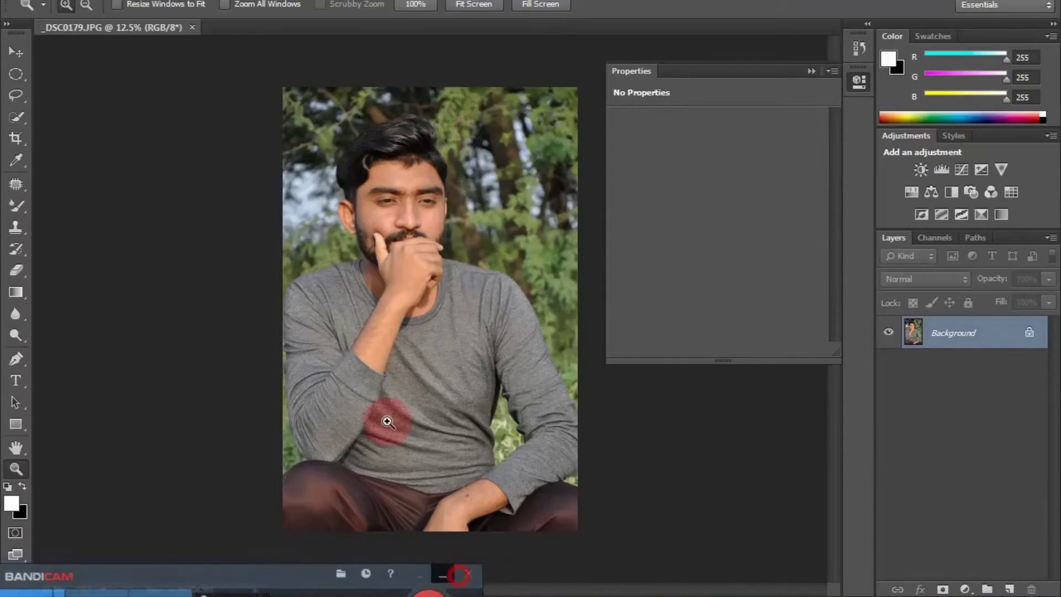
# Step: Zoom in on the face and open the Camera Raw filter
pyautogui.click(389, 174)
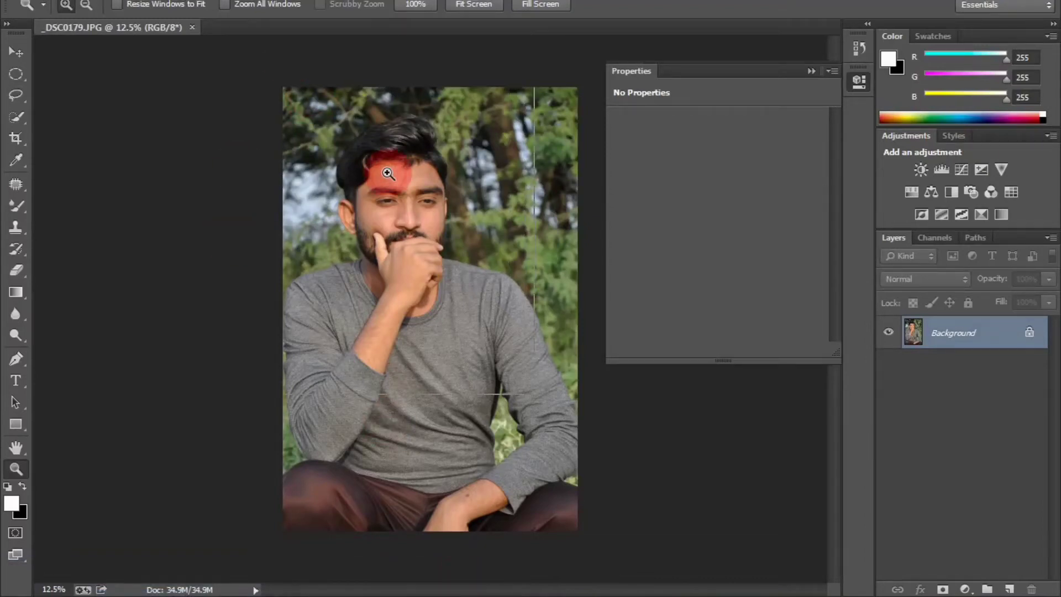
pyautogui.click(290, 38)
pyautogui.click(265, 1)
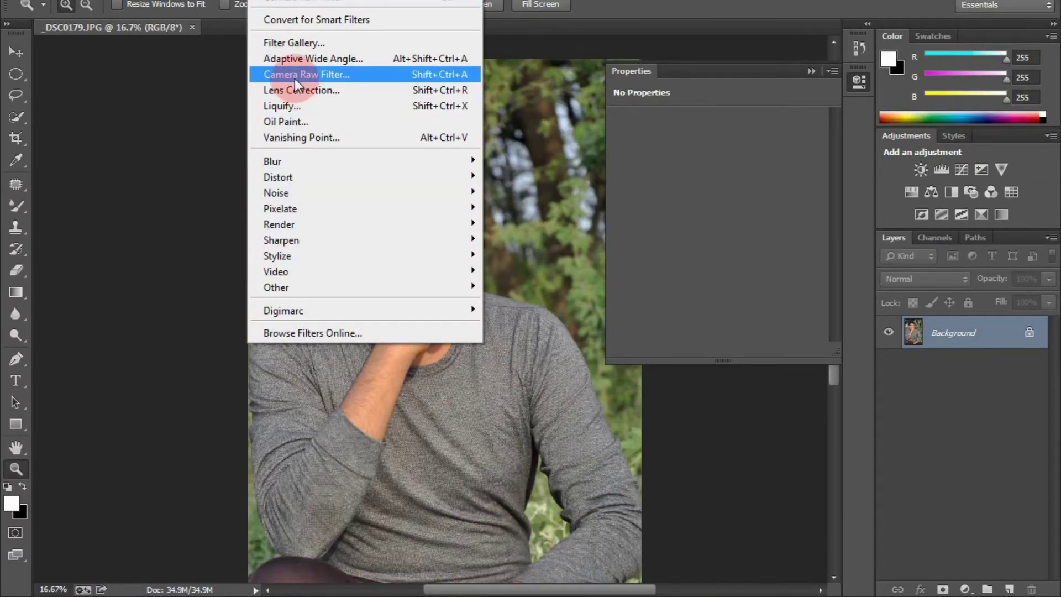
pyautogui.click(295, 75)
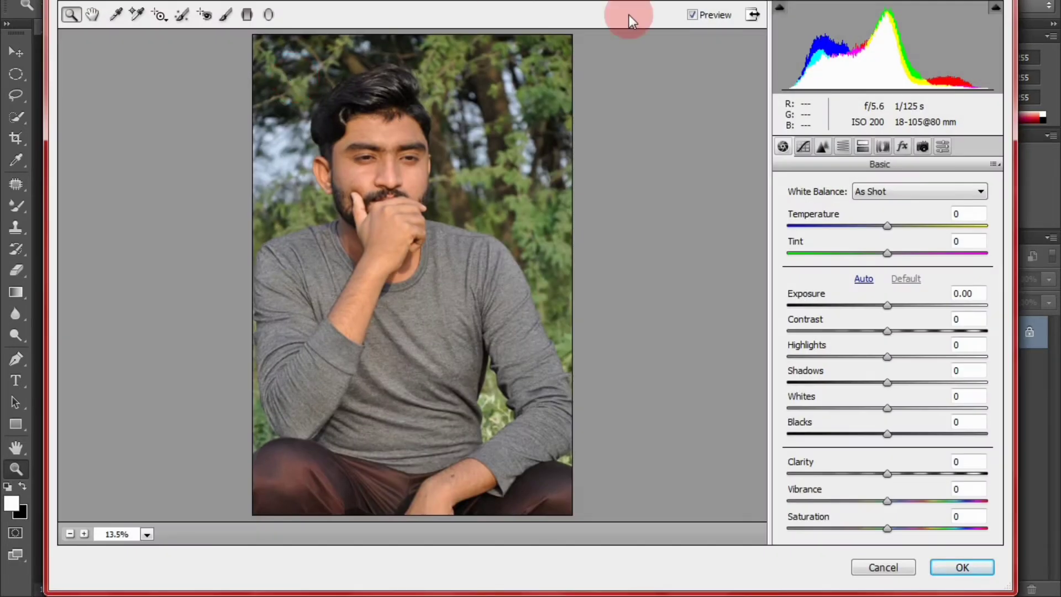
# Step: In HSL, set Oranges saturation -63 and Greens +90, shift Yellows hue greener, and set Greens hue +62
pyautogui.click(842, 143)
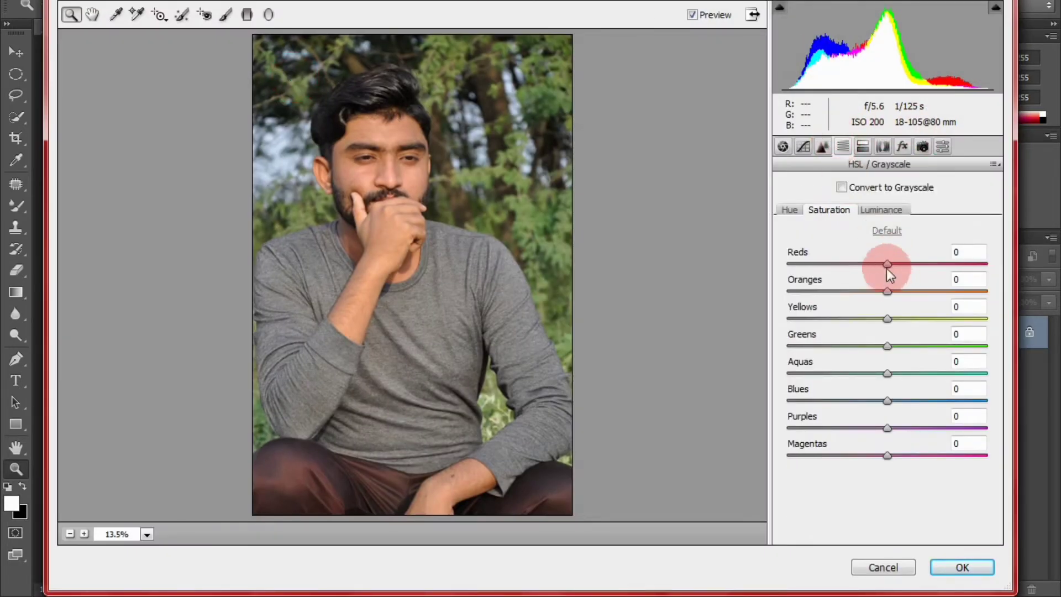
pyautogui.moveTo(823, 293); pyautogui.dragTo(821, 291)
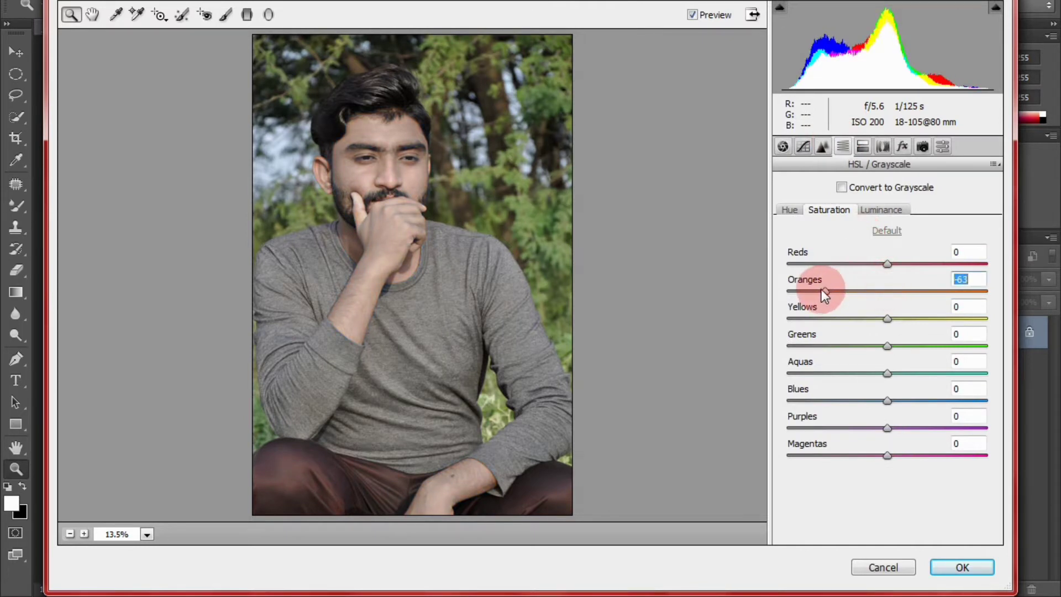
pyautogui.moveTo(887, 346); pyautogui.dragTo(976, 346)
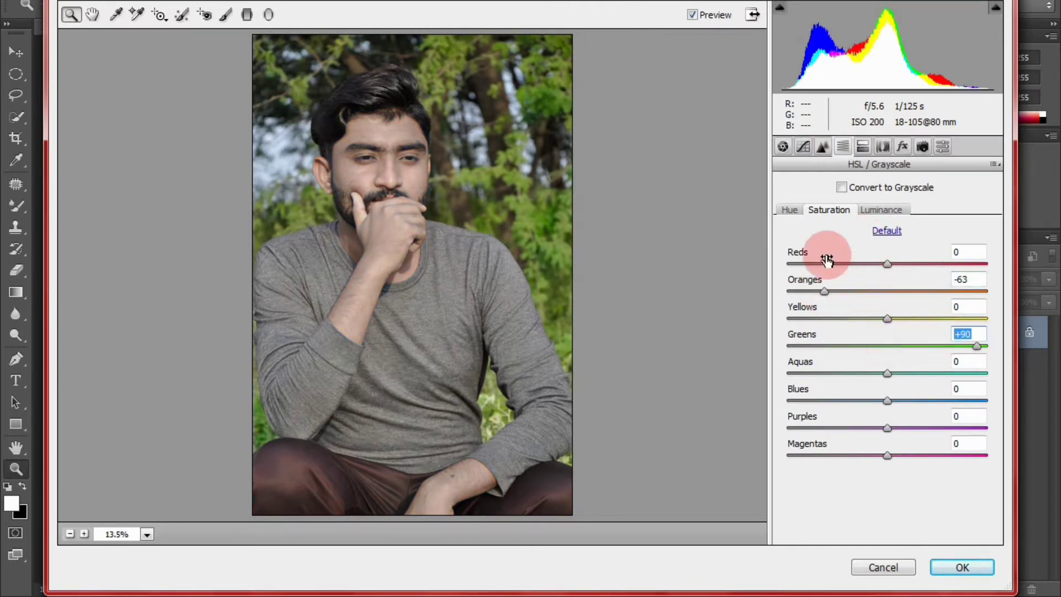
pyautogui.click(795, 211)
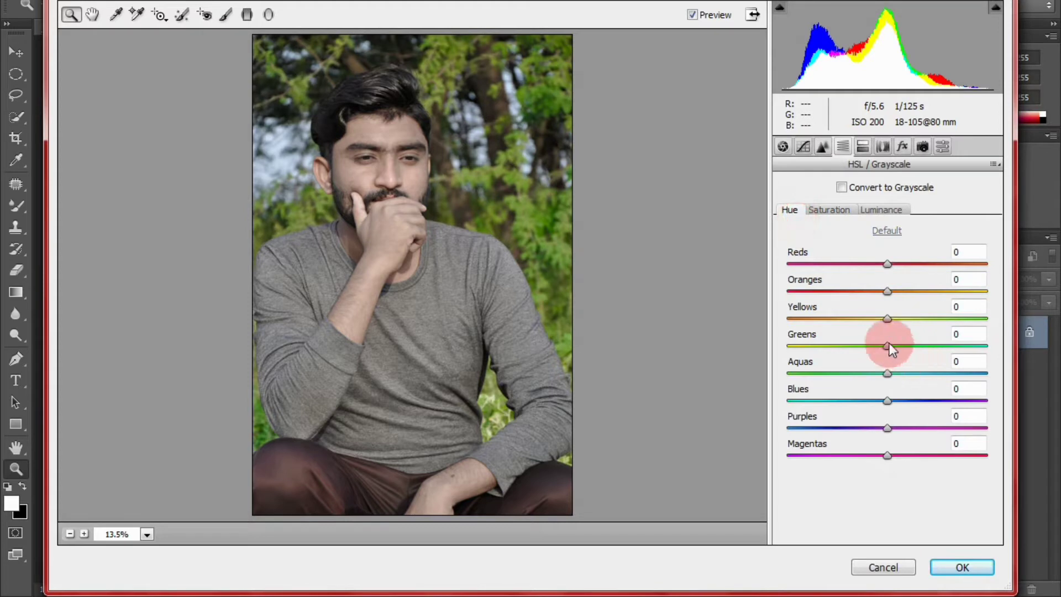
pyautogui.click(892, 347)
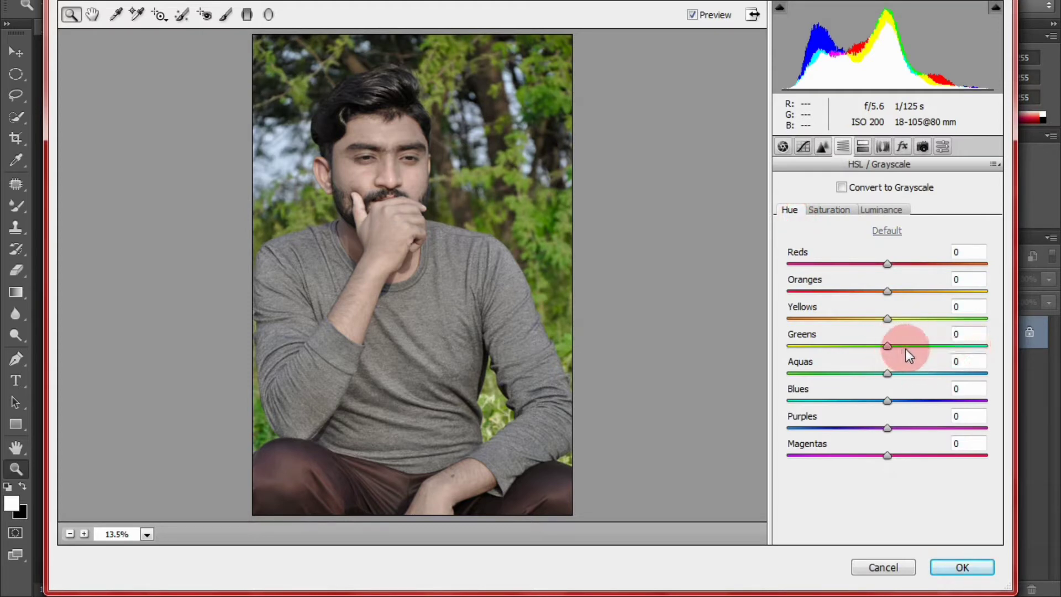
pyautogui.click(888, 317)
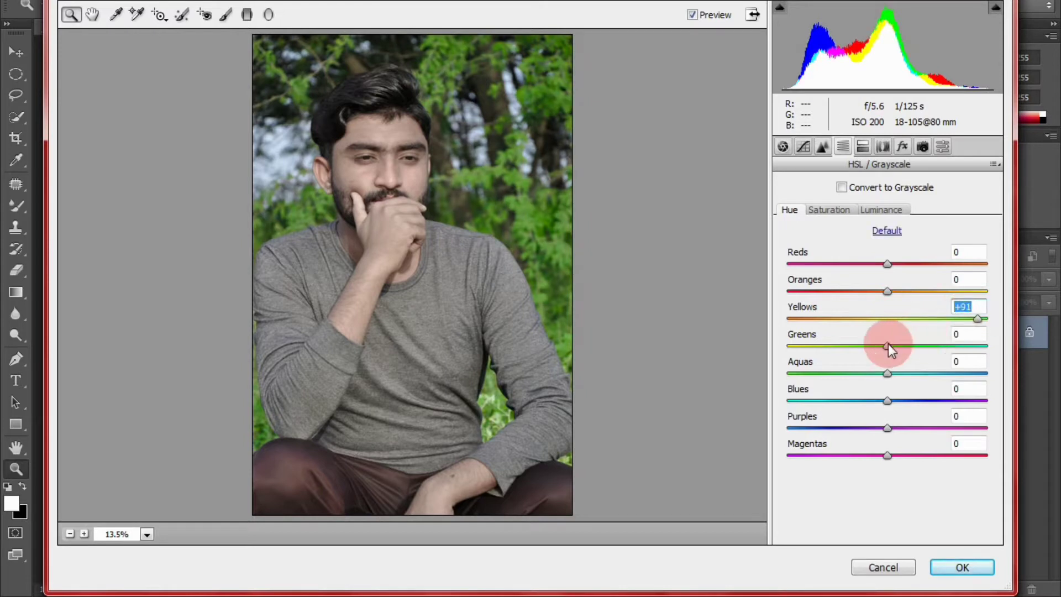
pyautogui.moveTo(887, 346); pyautogui.dragTo(940, 347)
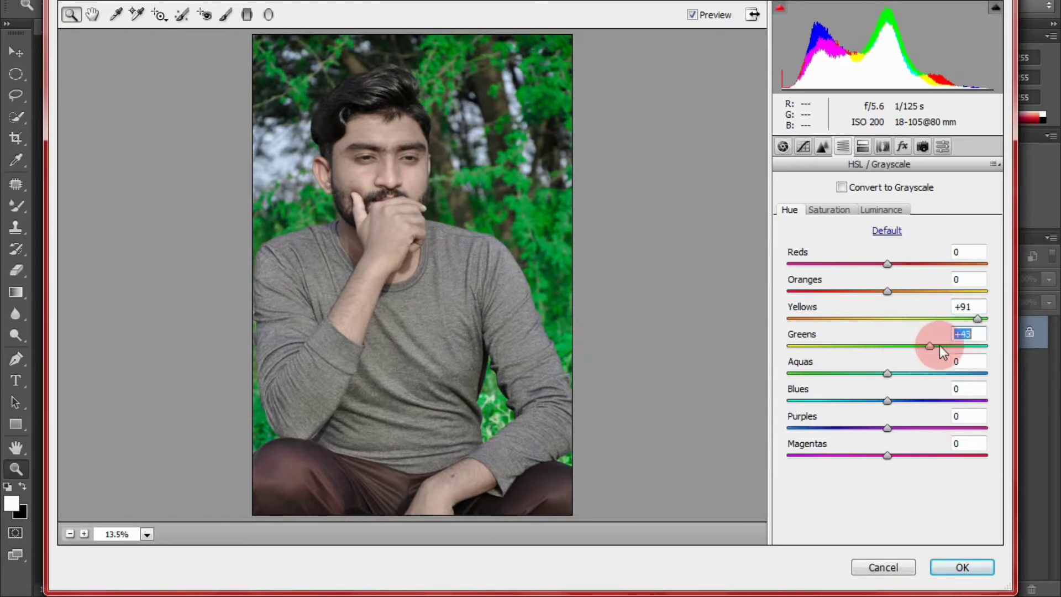
# Step: Add a slight dark vignette and set Blacks -8, Clarity +4, Vibrance +2, Saturation +5
pyautogui.click(882, 145)
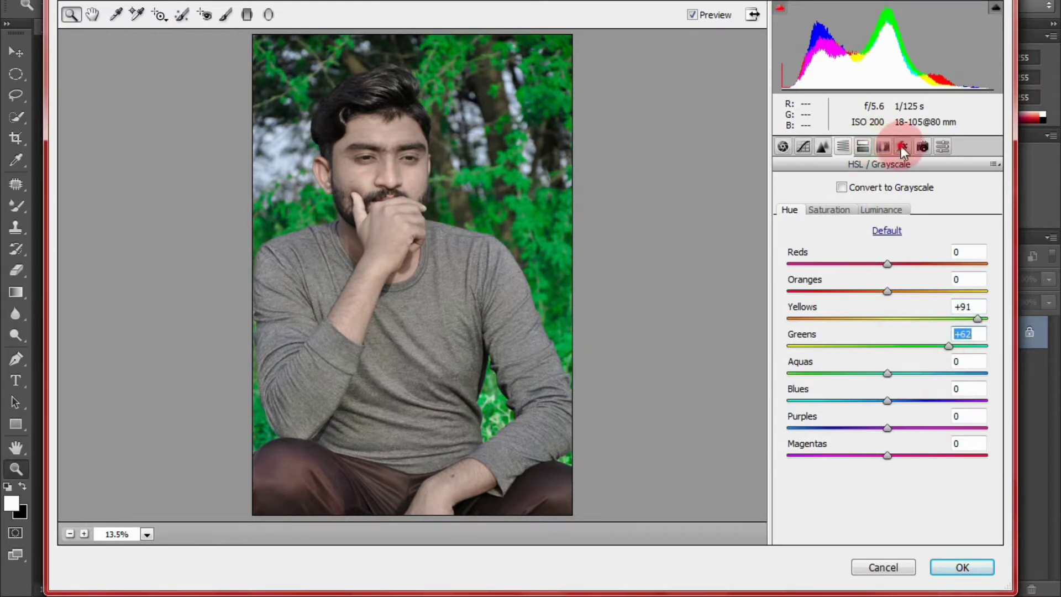
pyautogui.click(901, 147)
pyautogui.moveTo(888, 359); pyautogui.dragTo(880, 361)
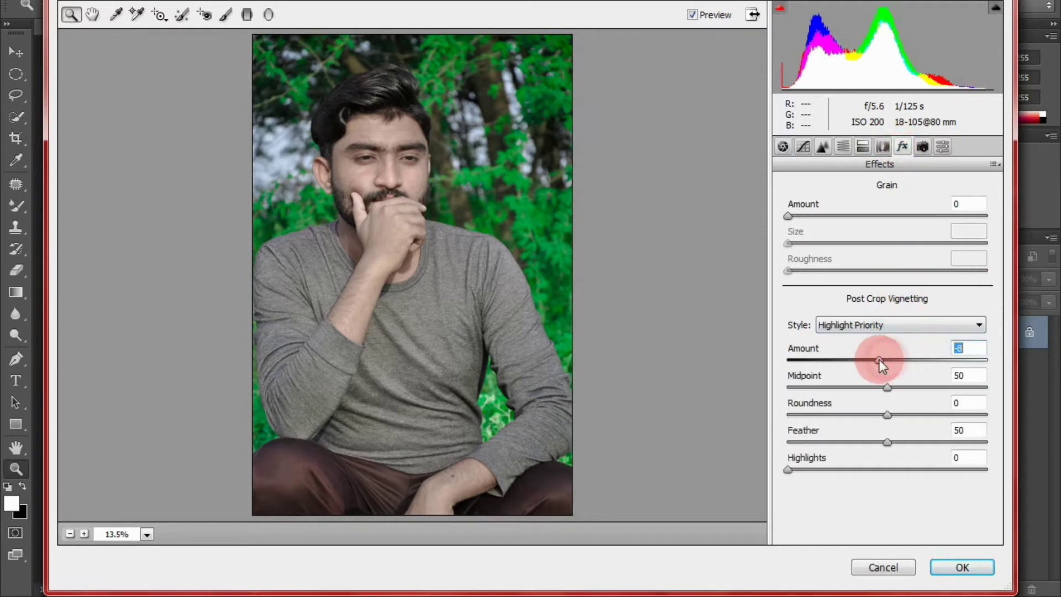
pyautogui.click(785, 146)
pyautogui.moveTo(887, 434); pyautogui.dragTo(879, 435)
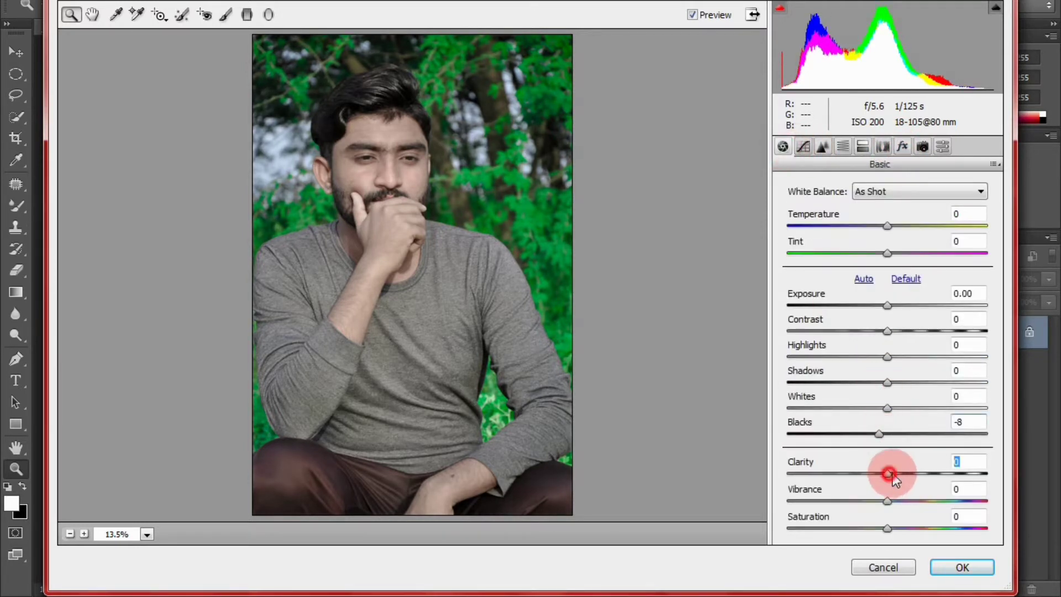
pyautogui.moveTo(892, 474); pyautogui.dragTo(892, 527)
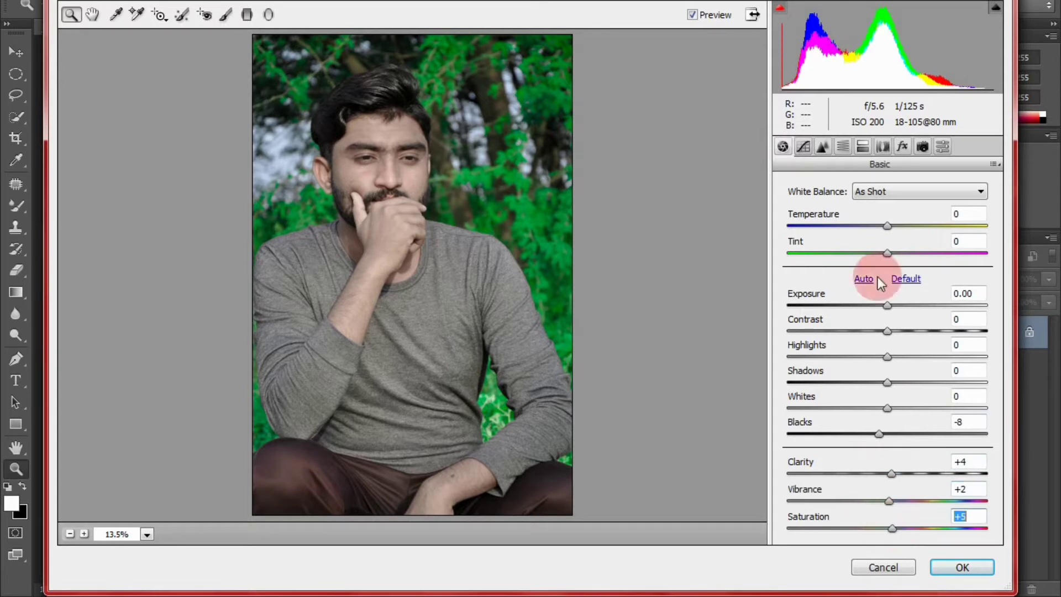
# Step: Lower the Reds saturation to +34 in HSL
pyautogui.click(841, 148)
pyautogui.click(844, 211)
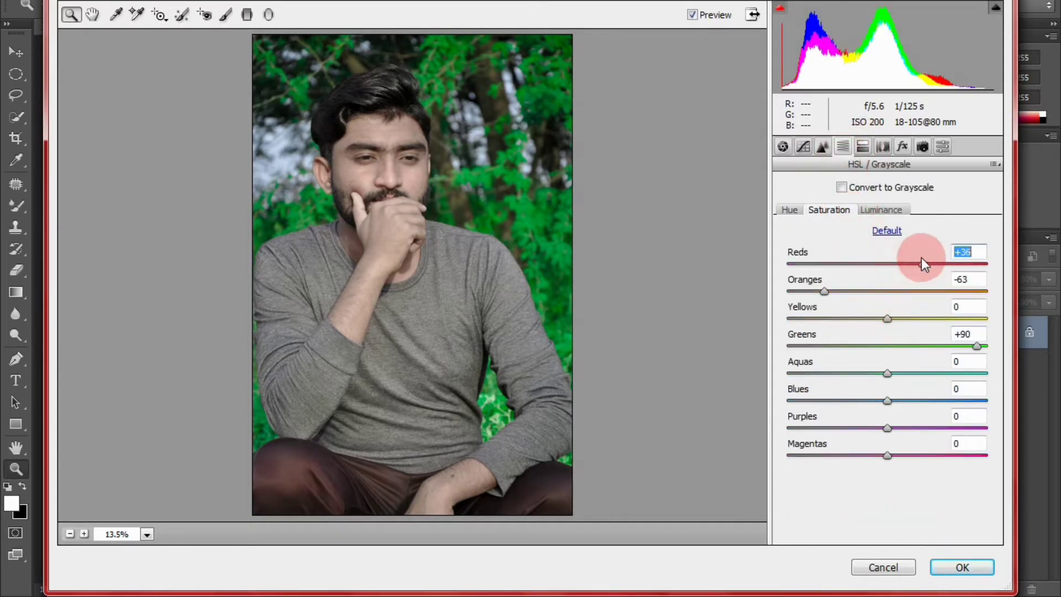
pyautogui.moveTo(922, 263); pyautogui.dragTo(920, 263)
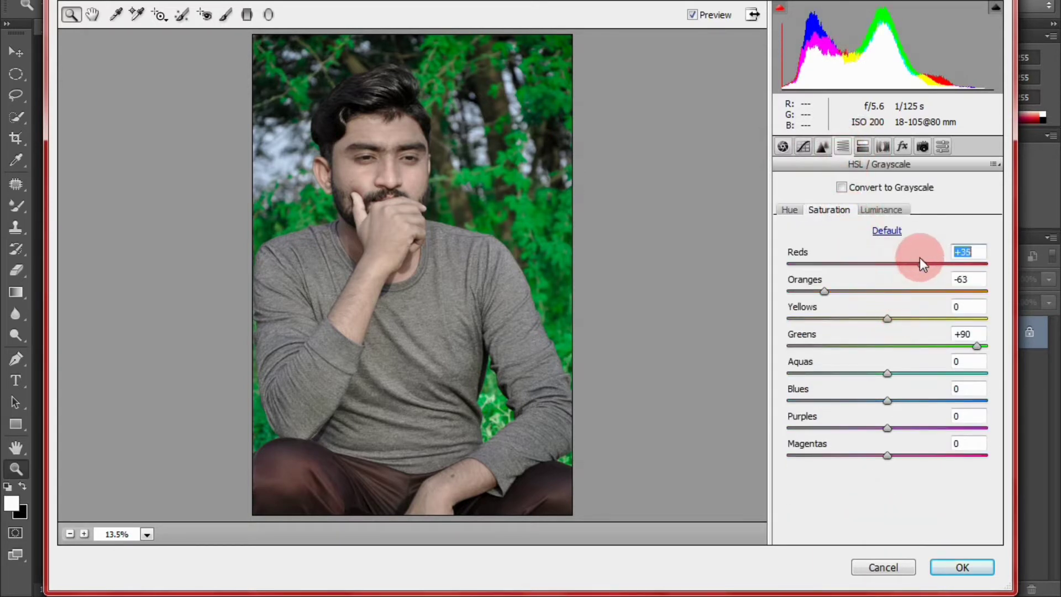
# Step: Apply the Camera Raw grade and zoom out to see the whole photo
pyautogui.click(956, 567)
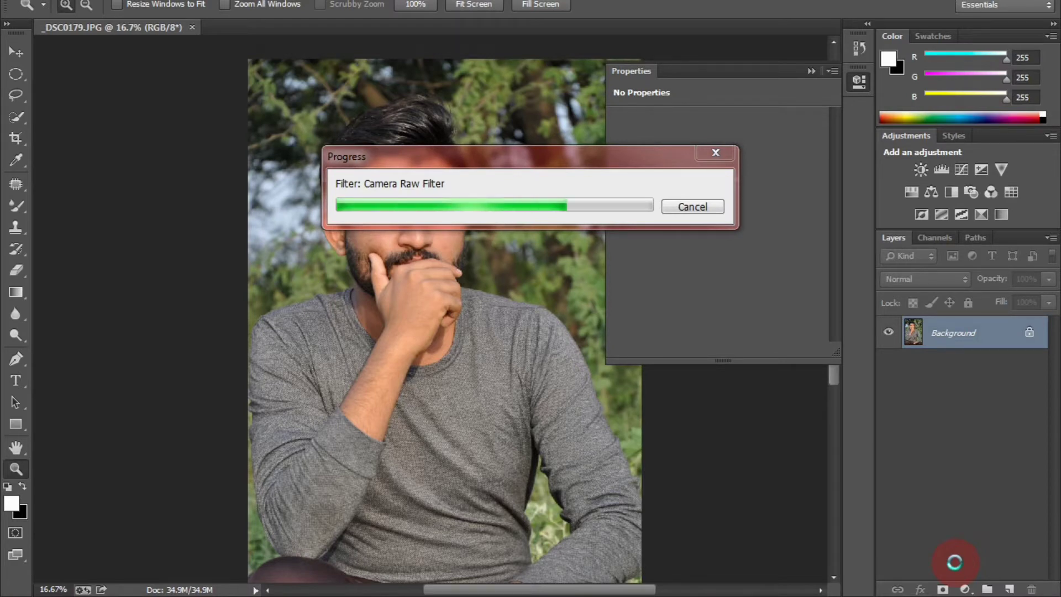
pyautogui.rightClick(371, 60)
pyautogui.click(389, 178)
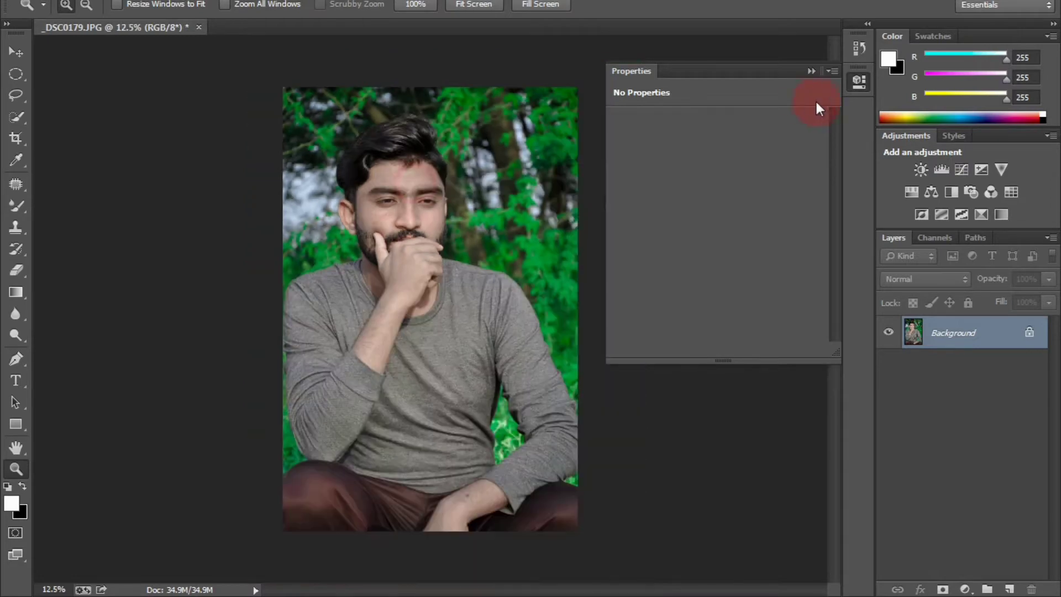
# Step: Compare the original and Camera Raw states in History, then zoom back in on the face
pyautogui.click(810, 71)
pyautogui.click(859, 48)
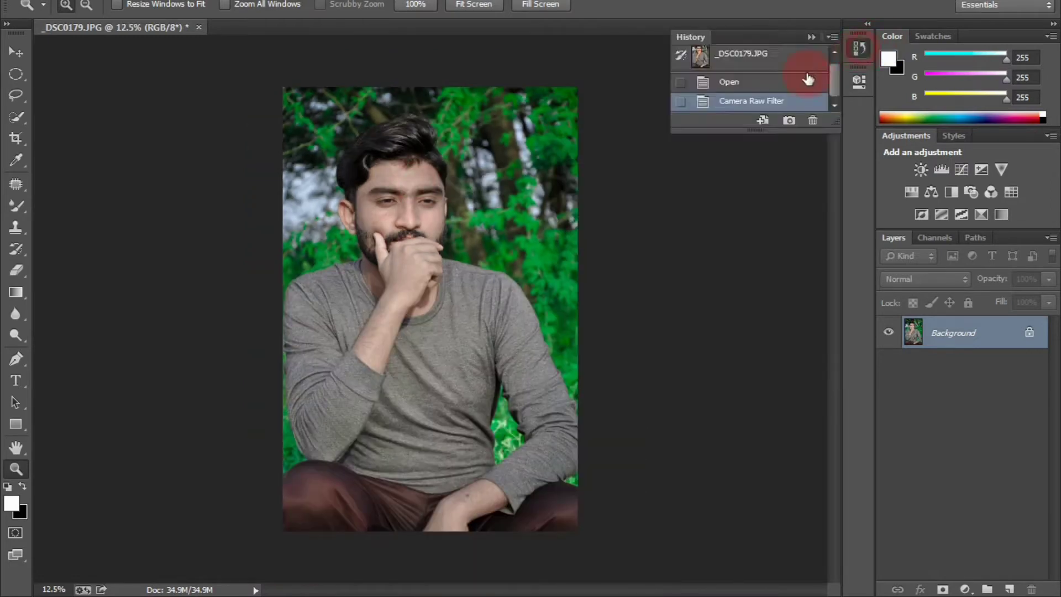
pyautogui.click(729, 82)
pyautogui.click(739, 102)
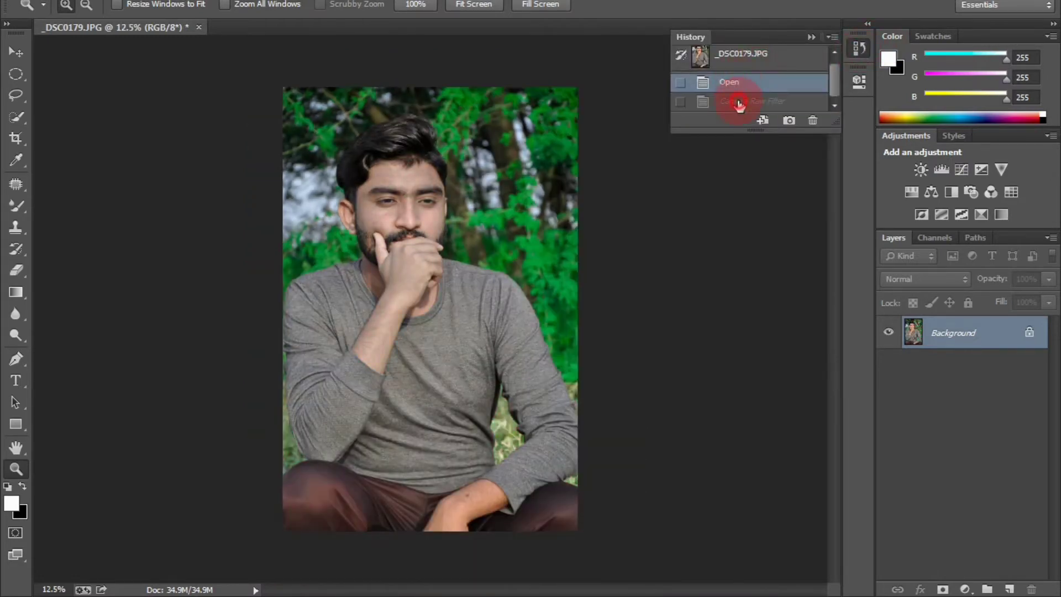
pyautogui.click(431, 188)
pyautogui.click(218, 1)
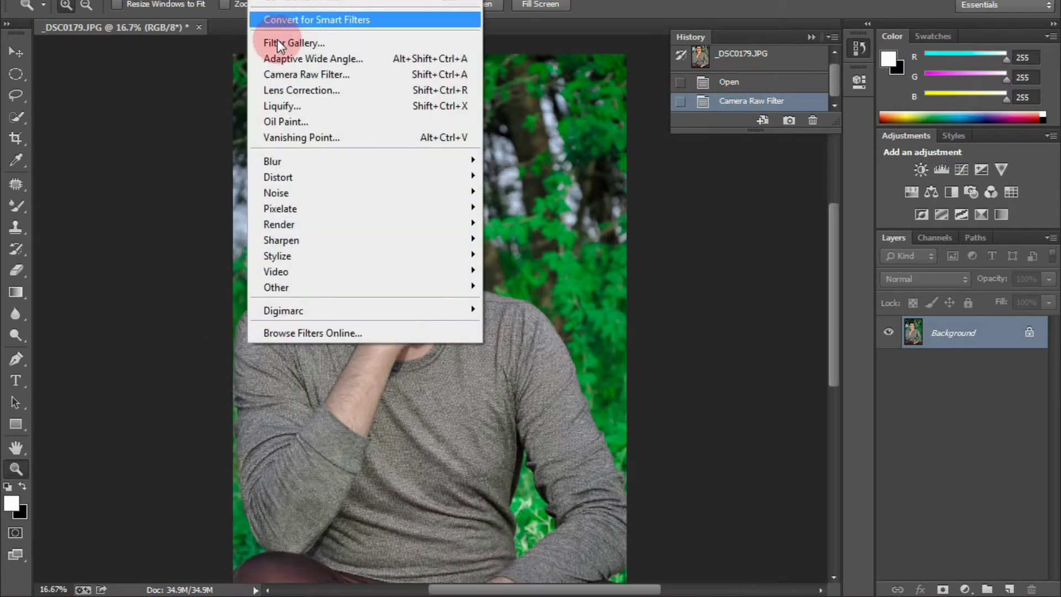
pyautogui.click(280, 105)
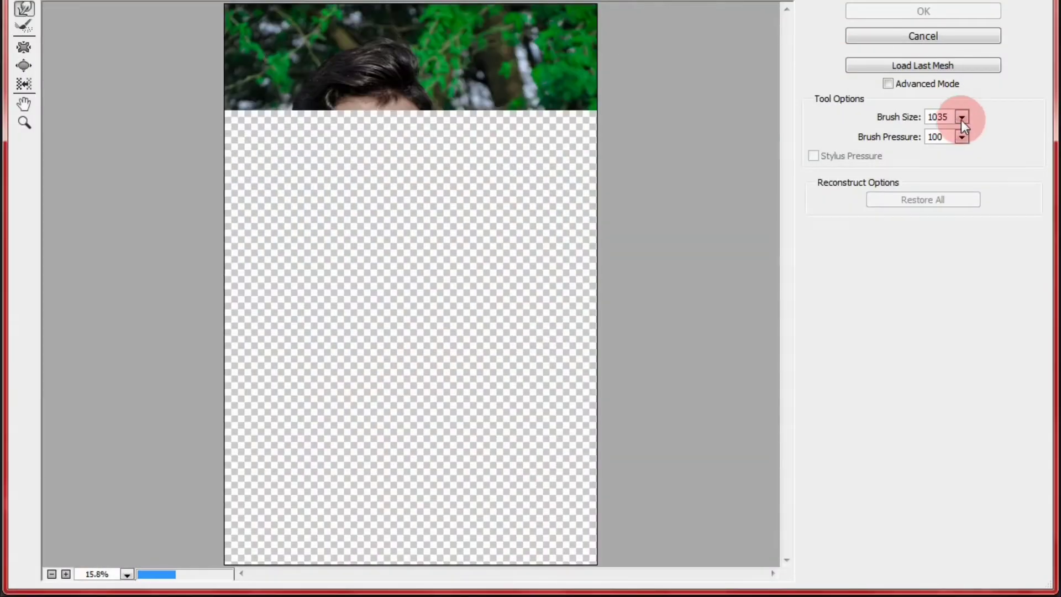
# Step: Push the hair upward with a 701 px Forward Warp brush and apply the Liquify
pyautogui.click(962, 117)
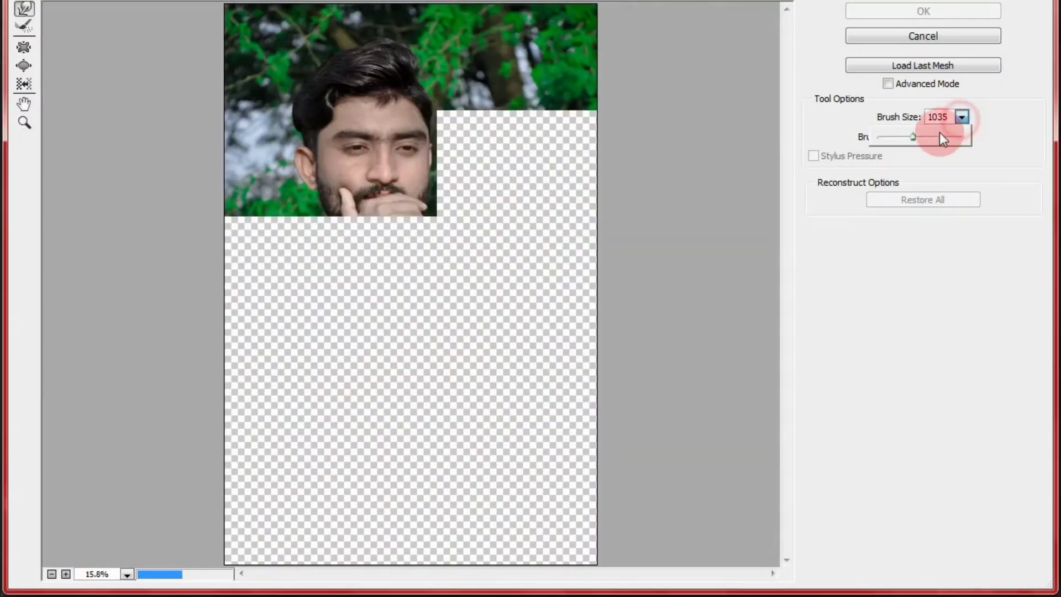
pyautogui.moveTo(912, 140); pyautogui.dragTo(910, 138)
pyautogui.moveTo(407, 57)
pyautogui.mouseDown()
pyautogui.moveTo(383, 48)
pyautogui.moveTo(381, 35)
pyautogui.moveTo(325, 62)
pyautogui.moveTo(315, 51)
pyautogui.moveTo(291, 72)
pyautogui.moveTo(308, 80)
pyautogui.moveTo(290, 108)
pyautogui.moveTo(352, 40)
pyautogui.moveTo(393, 40)
pyautogui.moveTo(329, 33)
pyautogui.moveTo(307, 51)
pyautogui.moveTo(296, 95)
pyautogui.moveTo(473, 60)
pyautogui.moveTo(454, 67)
pyautogui.moveTo(393, 35)
pyautogui.mouseUp()
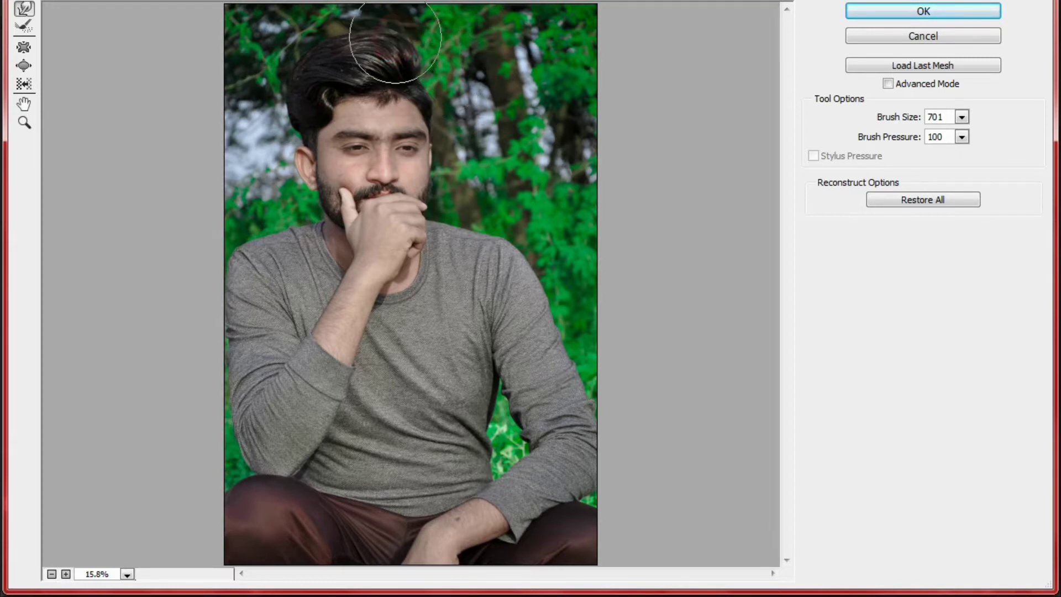
pyautogui.click(925, 13)
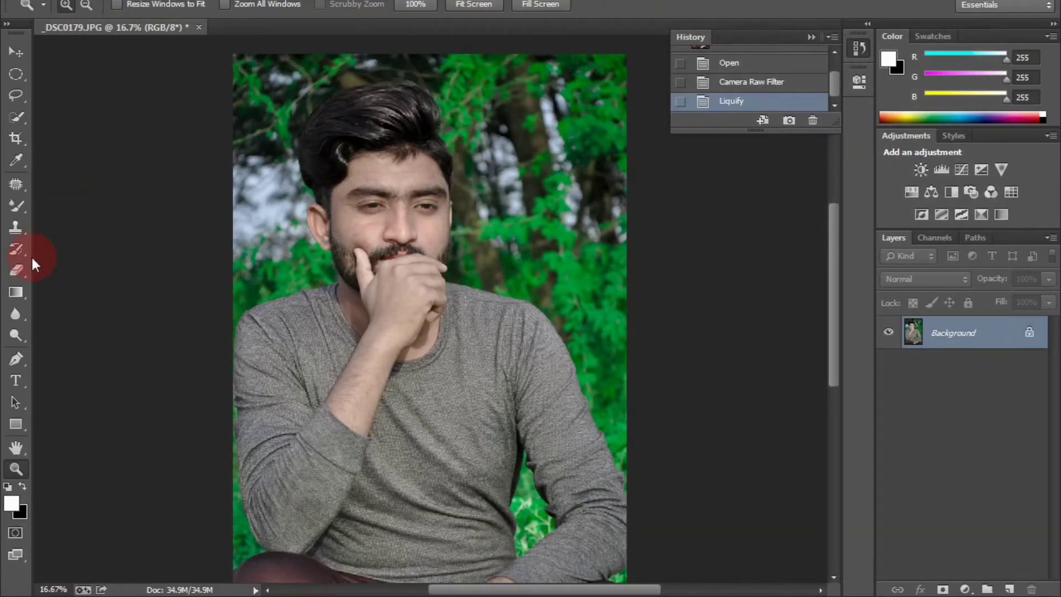
# Step: Paint over the upper-left background trees with a 198 px History Brush
pyautogui.click(23, 253)
pyautogui.rightClick(453, 74)
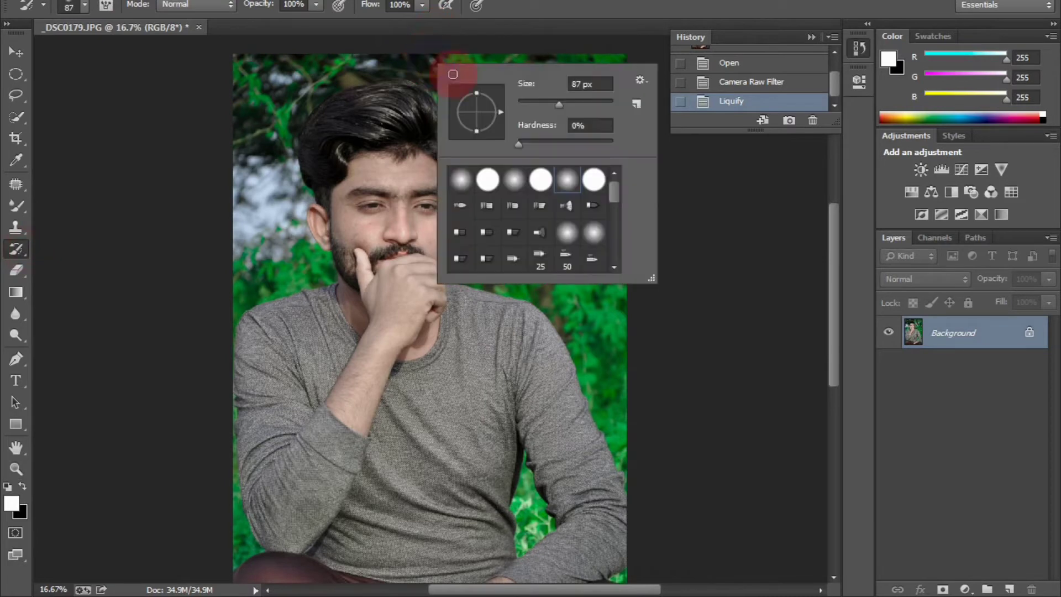
pyautogui.press('Return')
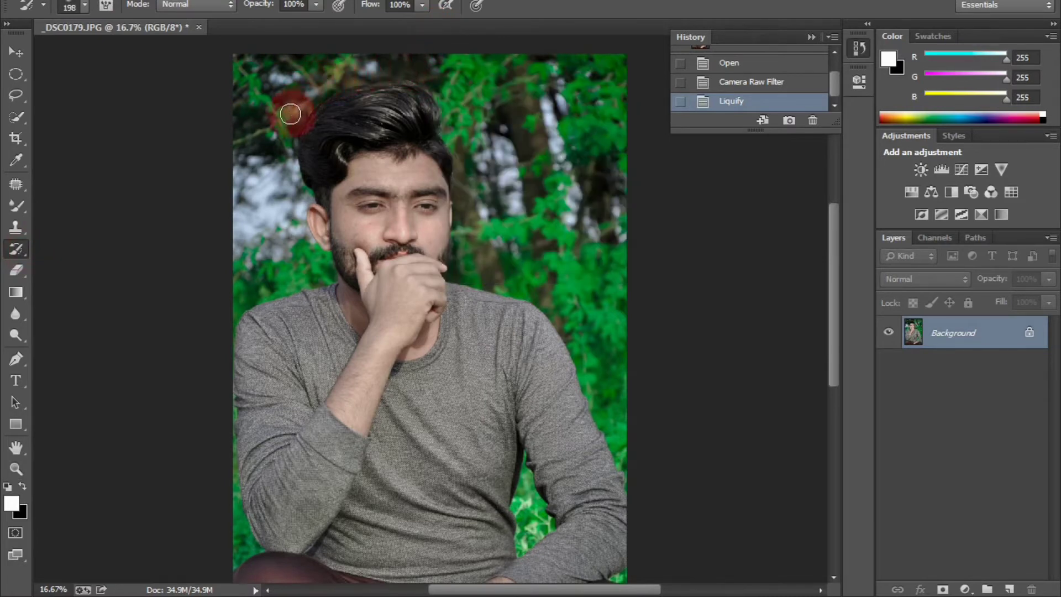
pyautogui.click(279, 140)
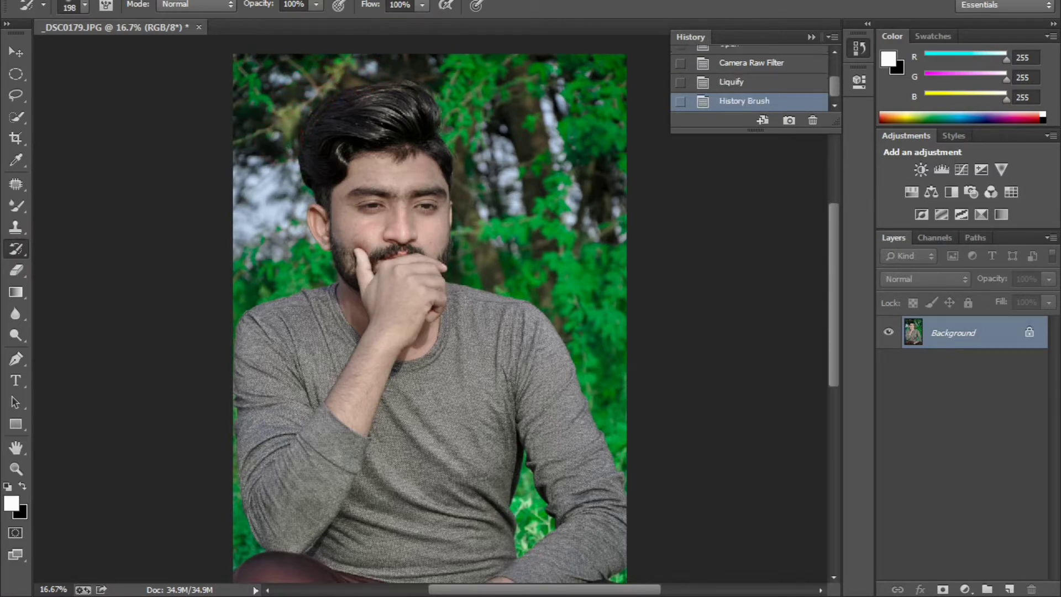
pyautogui.click(262, 1)
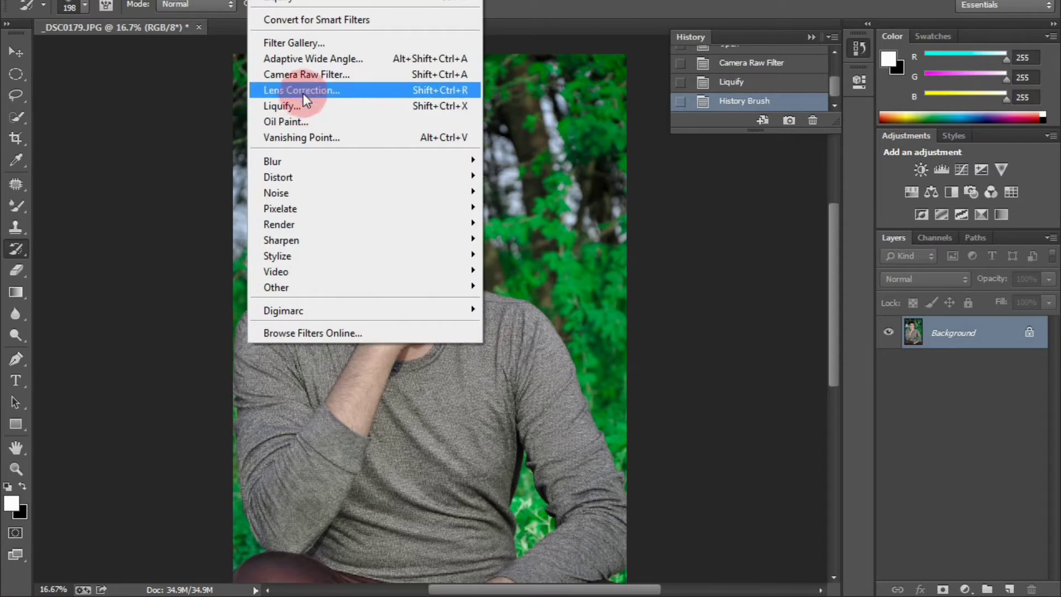
# Step: In Camera Raw HSL, lower Oranges saturation and boost Yellows, Greens, Aquas and Blues saturation
pyautogui.click(299, 75)
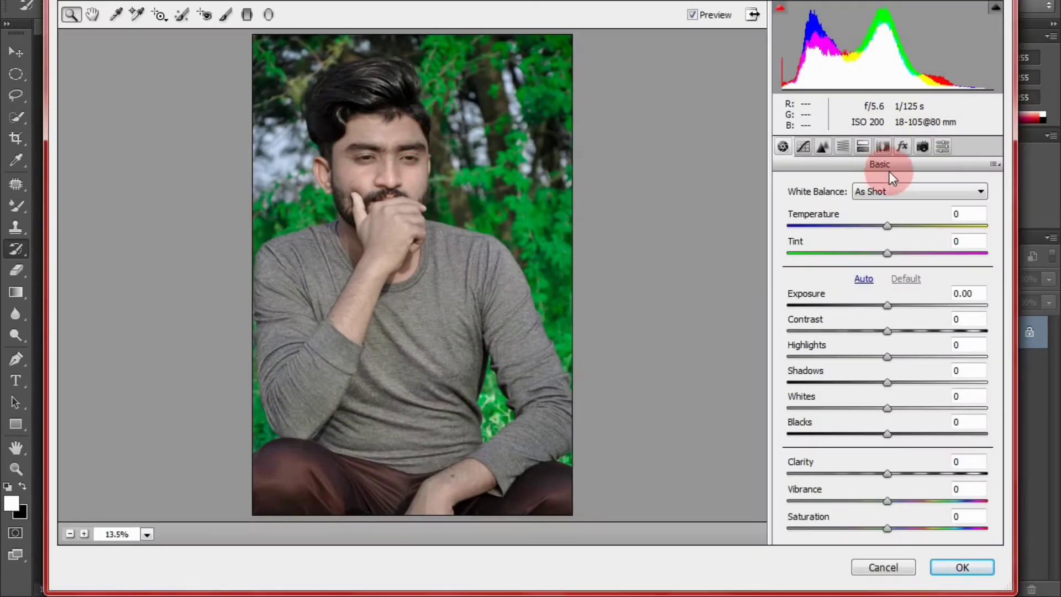
pyautogui.click(843, 147)
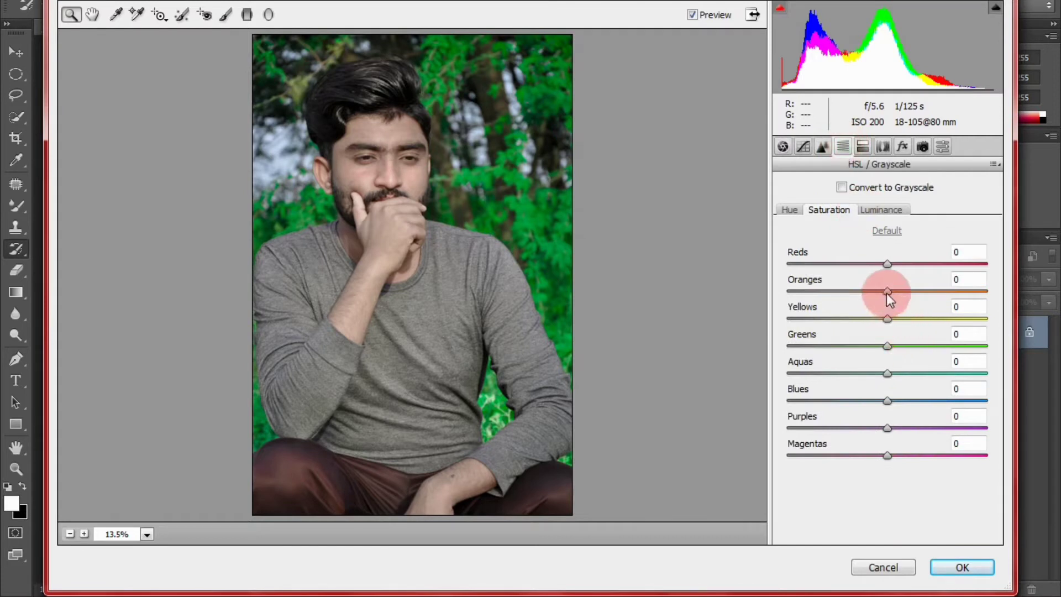
pyautogui.moveTo(887, 292)
pyautogui.mouseDown()
pyautogui.moveTo(861, 294)
pyautogui.moveTo(977, 319)
pyautogui.mouseUp()
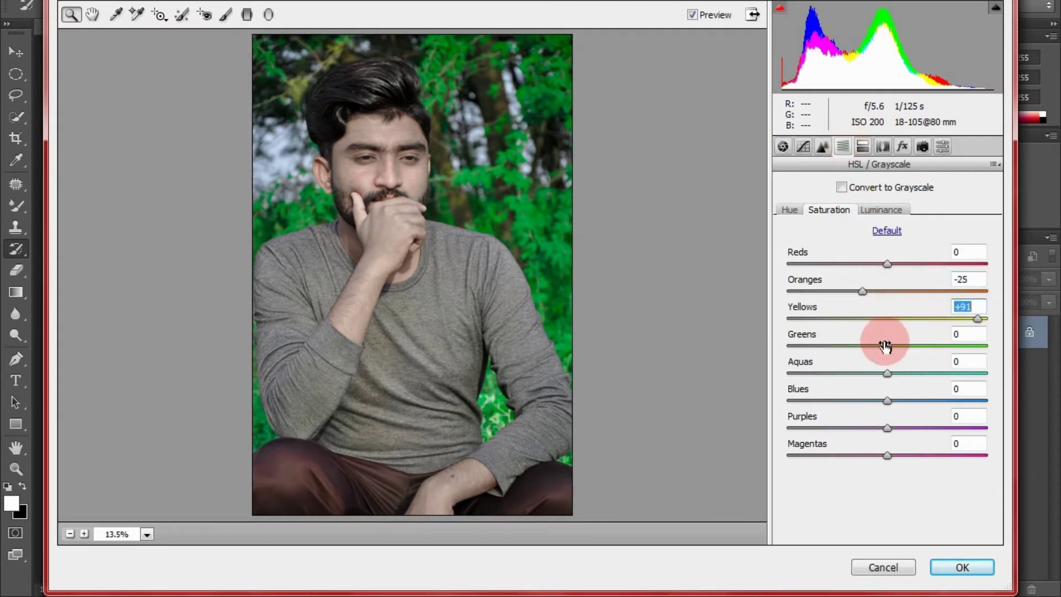
pyautogui.moveTo(887, 346)
pyautogui.mouseDown()
pyautogui.moveTo(1005, 341)
pyautogui.moveTo(973, 337)
pyautogui.mouseUp()
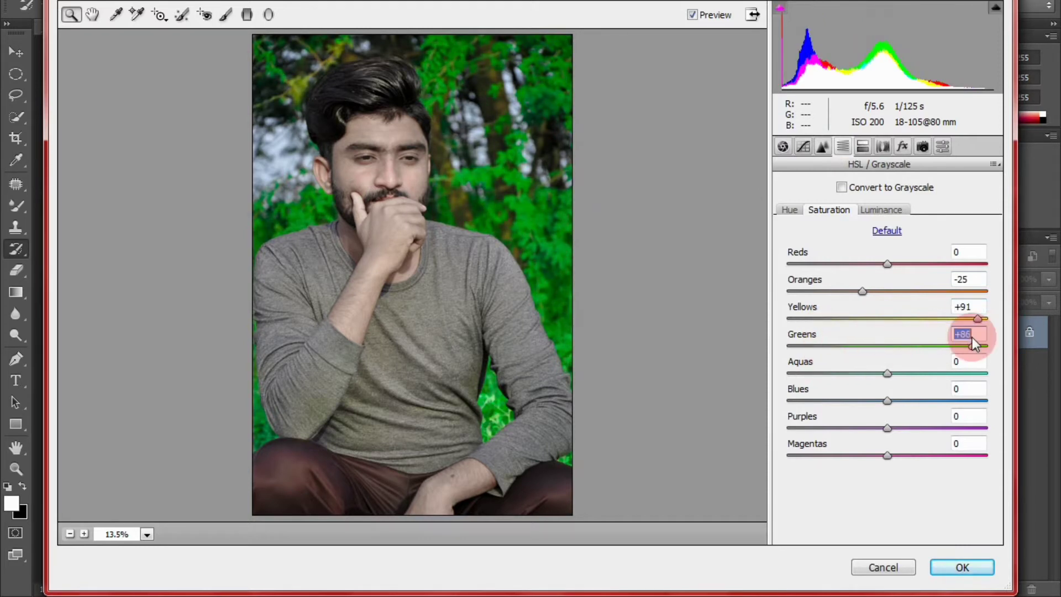
pyautogui.moveTo(889, 379); pyautogui.dragTo(989, 369)
pyautogui.moveTo(887, 400); pyautogui.dragTo(996, 399)
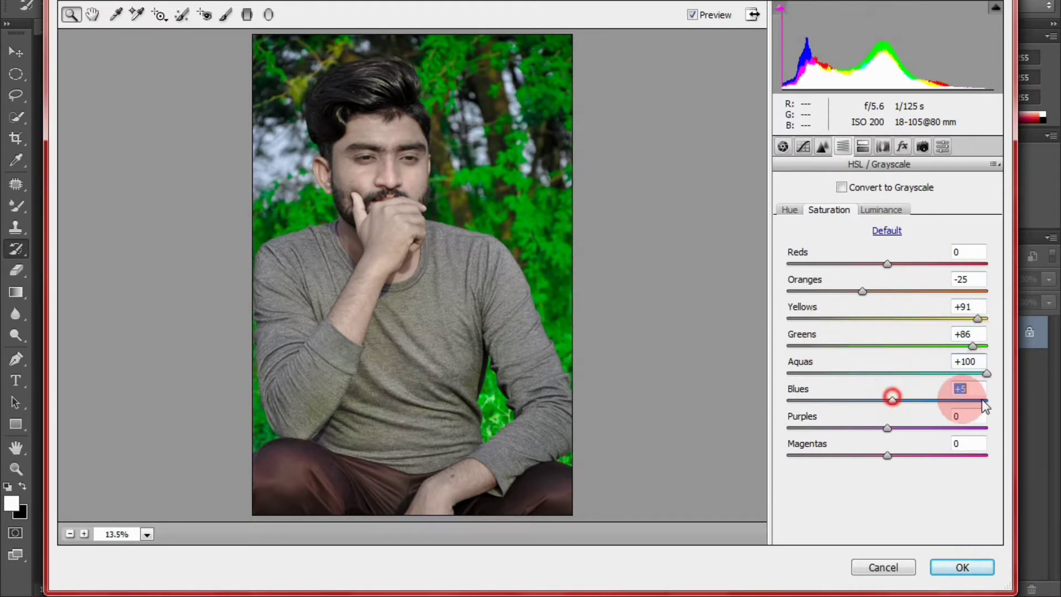
# Step: Set Yellows hue +70, Aquas hue -100, Greens toward yellow-green, add a -14 vignette, and apply
pyautogui.click(789, 210)
pyautogui.moveTo(941, 349)
pyautogui.mouseDown()
pyautogui.moveTo(973, 343)
pyautogui.moveTo(820, 340)
pyautogui.moveTo(874, 343)
pyautogui.moveTo(848, 346)
pyautogui.mouseUp()
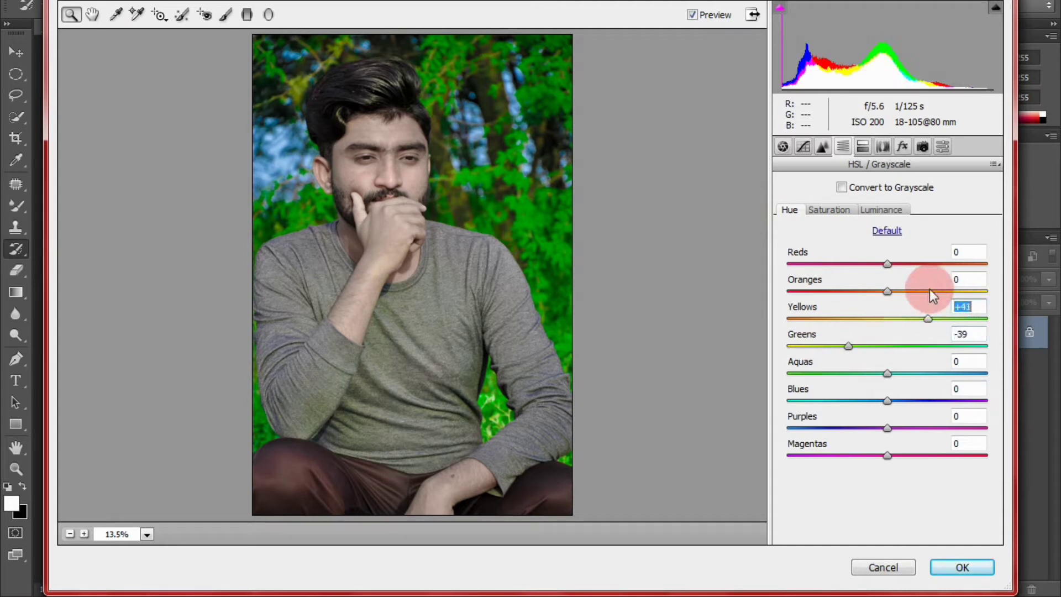
pyautogui.moveTo(994, 305)
pyautogui.mouseDown()
pyautogui.moveTo(780, 349)
pyautogui.moveTo(847, 344)
pyautogui.mouseUp()
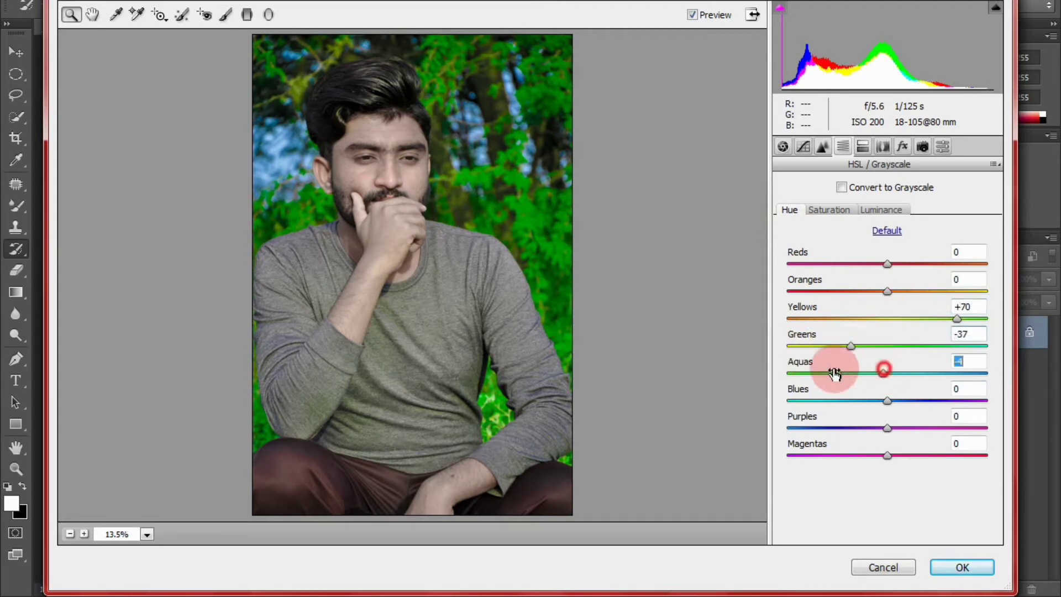
pyautogui.moveTo(887, 373); pyautogui.dragTo(782, 376)
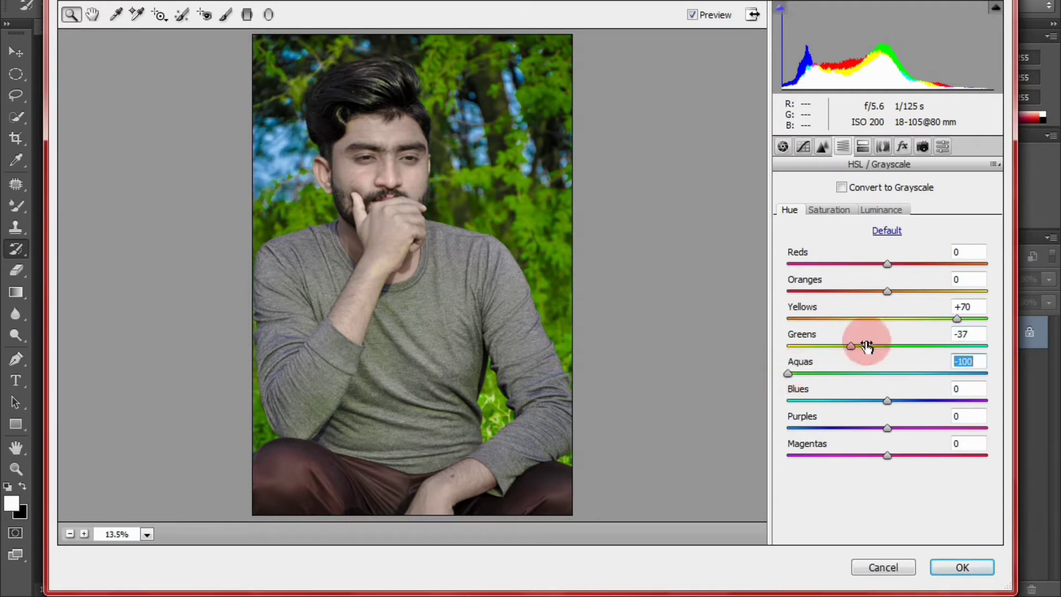
pyautogui.moveTo(853, 346)
pyautogui.mouseDown()
pyautogui.moveTo(880, 345)
pyautogui.moveTo(823, 345)
pyautogui.mouseUp()
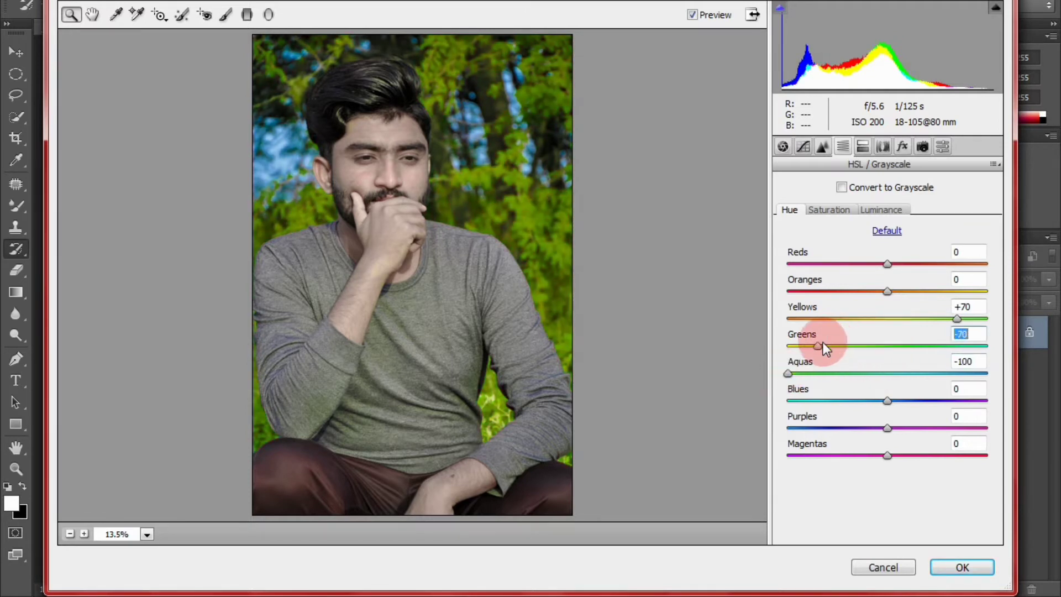
pyautogui.click(903, 148)
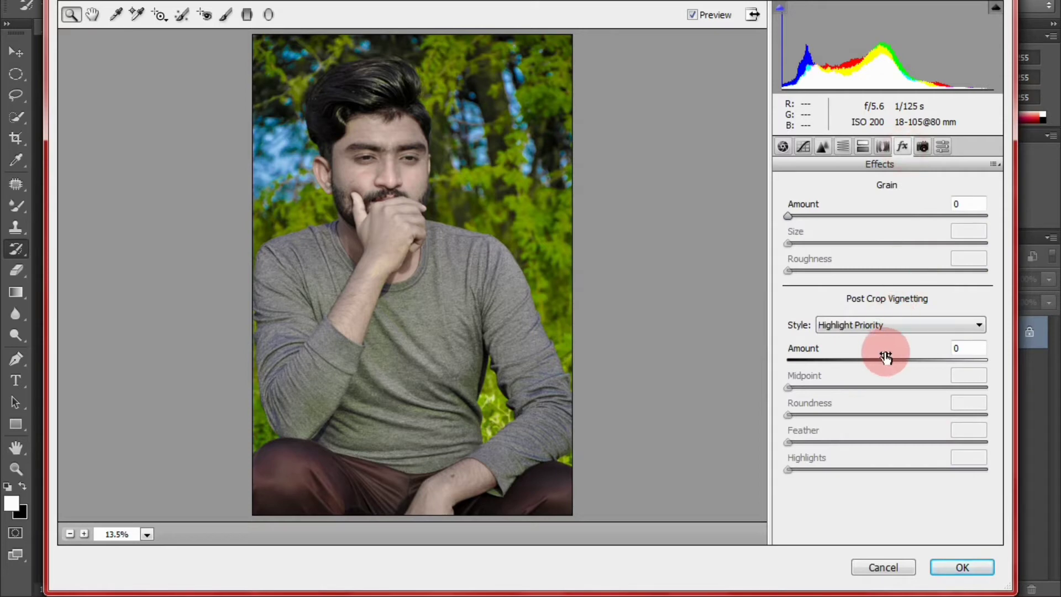
pyautogui.moveTo(882, 358); pyautogui.dragTo(873, 361)
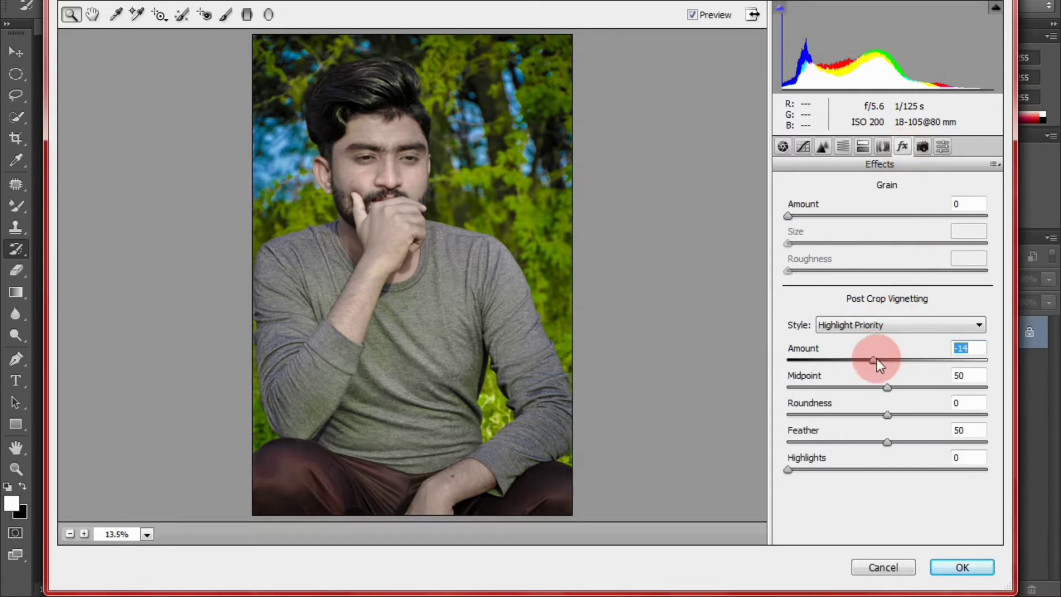
pyautogui.click(972, 564)
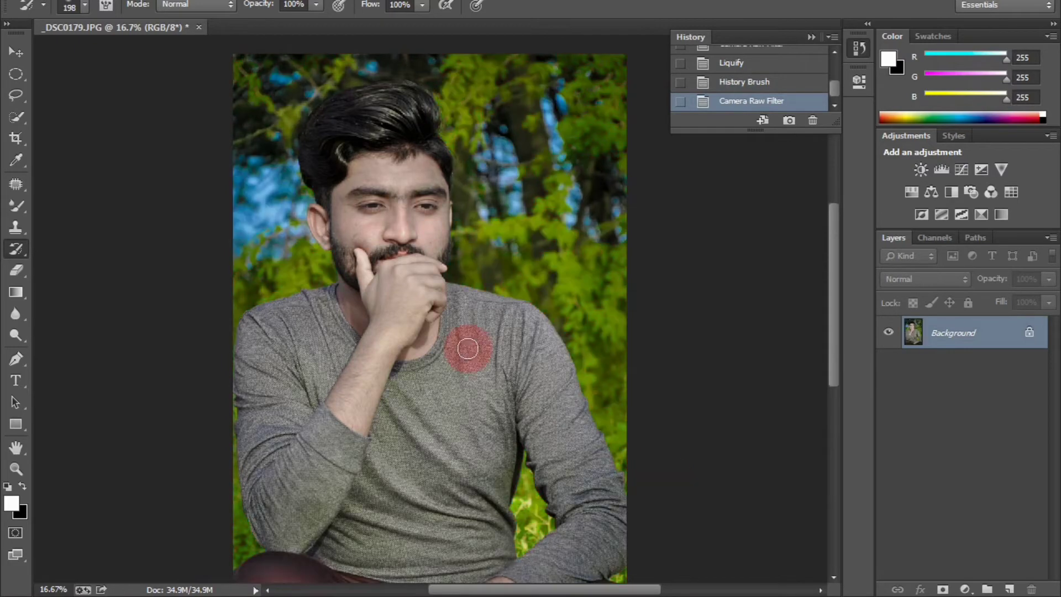
# Step: Zoom in on the face and set the Mixer Brush size to 160 px
pyautogui.click(22, 470)
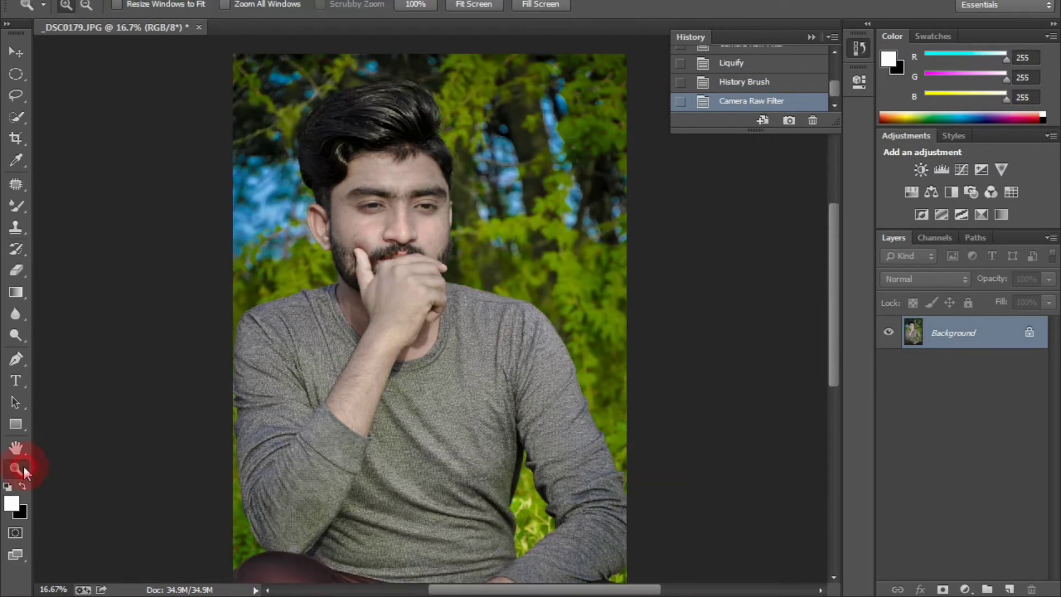
pyautogui.click(470, 112)
pyautogui.click(445, 166)
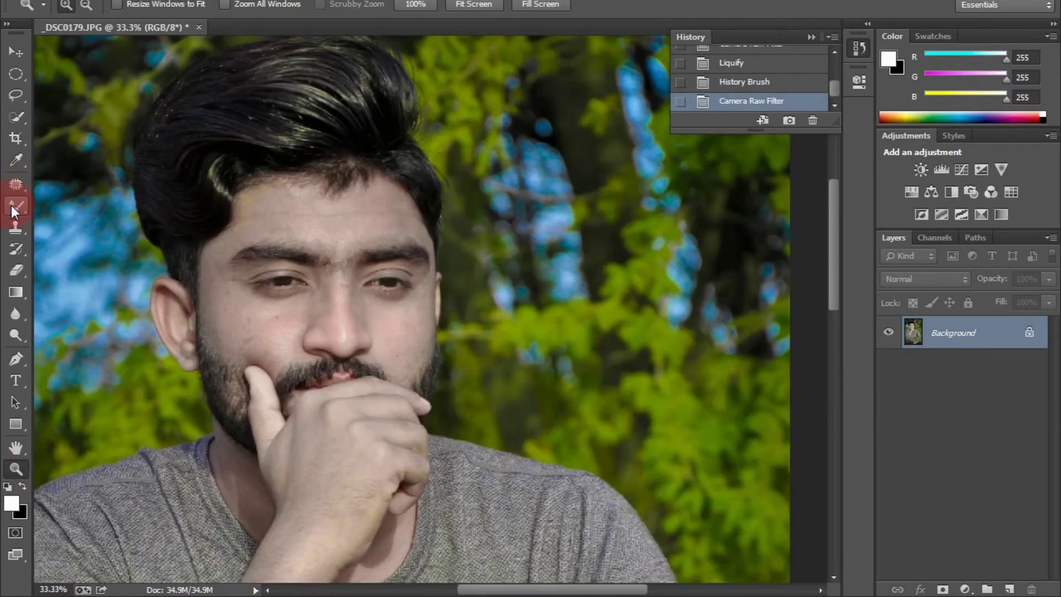
pyautogui.click(15, 209)
pyautogui.rightClick(369, 216)
pyautogui.moveTo(527, 253)
pyautogui.mouseDown()
pyautogui.moveTo(506, 254)
pyautogui.moveTo(525, 250)
pyautogui.mouseUp()
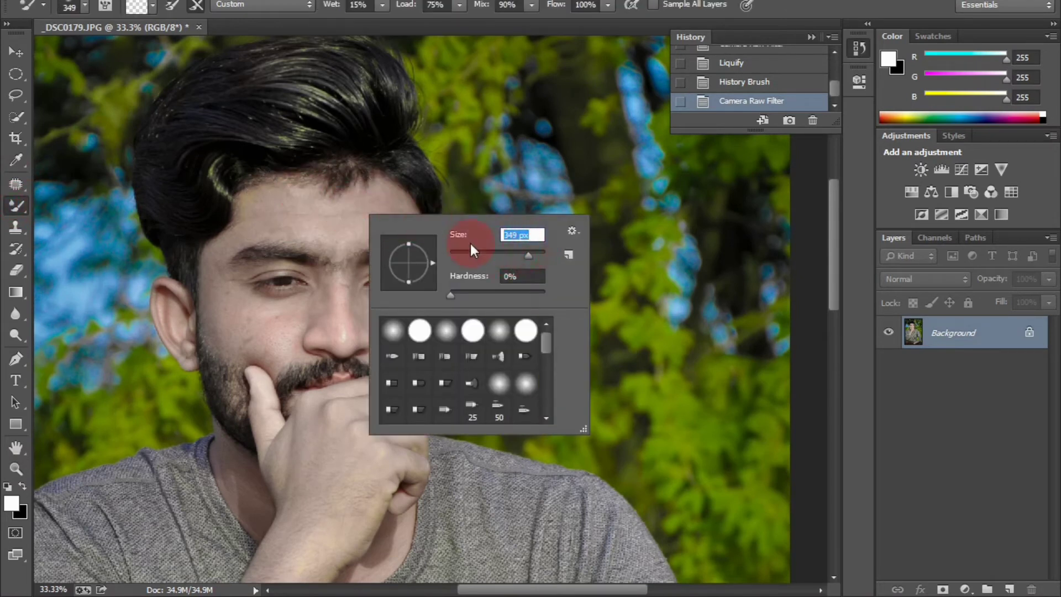
pyautogui.write('160')
pyautogui.press('Return')
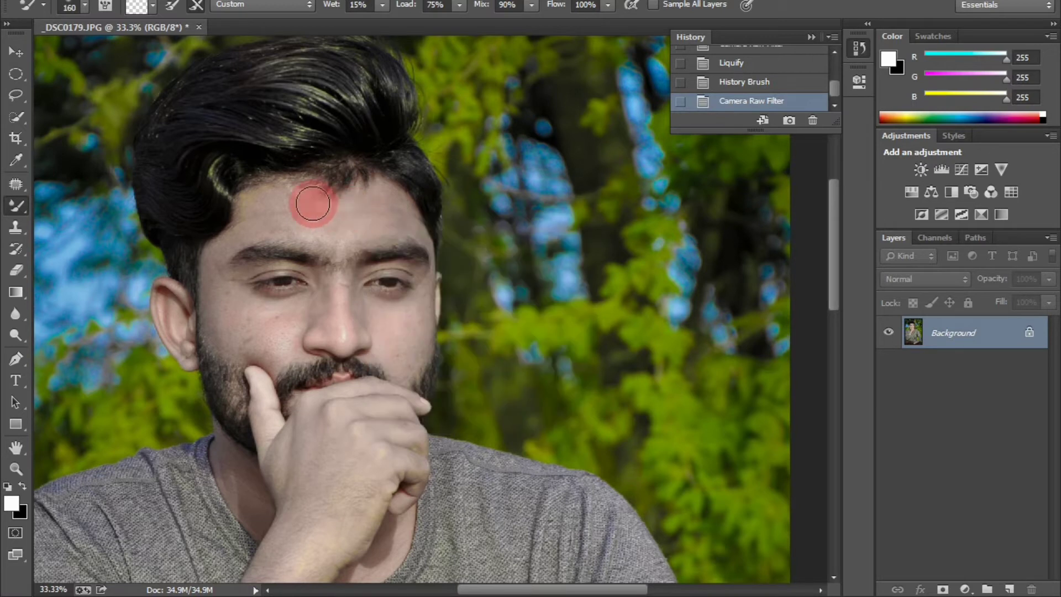
# Step: Blend the skin on the forehead, nose, both cheeks and beside the ear with Mixer Brush strokes
pyautogui.moveTo(307, 193)
pyautogui.mouseDown()
pyautogui.moveTo(368, 220)
pyautogui.moveTo(391, 204)
pyautogui.moveTo(403, 220)
pyautogui.moveTo(347, 234)
pyautogui.moveTo(254, 206)
pyautogui.moveTo(225, 249)
pyautogui.moveTo(221, 296)
pyautogui.moveTo(312, 304)
pyautogui.moveTo(275, 336)
pyautogui.moveTo(289, 331)
pyautogui.moveTo(249, 341)
pyautogui.moveTo(213, 321)
pyautogui.moveTo(234, 343)
pyautogui.moveTo(279, 339)
pyautogui.moveTo(231, 301)
pyautogui.moveTo(320, 315)
pyautogui.moveTo(340, 304)
pyautogui.moveTo(342, 333)
pyautogui.moveTo(320, 315)
pyautogui.moveTo(273, 322)
pyautogui.moveTo(284, 356)
pyautogui.mouseUp()
pyautogui.moveTo(400, 327)
pyautogui.mouseDown()
pyautogui.moveTo(376, 315)
pyautogui.moveTo(385, 296)
pyautogui.moveTo(384, 324)
pyautogui.moveTo(414, 327)
pyautogui.moveTo(414, 312)
pyautogui.moveTo(407, 369)
pyautogui.moveTo(424, 276)
pyautogui.moveTo(387, 293)
pyautogui.moveTo(416, 274)
pyautogui.moveTo(279, 271)
pyautogui.moveTo(260, 289)
pyautogui.moveTo(343, 326)
pyautogui.moveTo(284, 355)
pyautogui.moveTo(298, 355)
pyautogui.moveTo(233, 351)
pyautogui.mouseUp()
pyautogui.rightClick(417, 306)
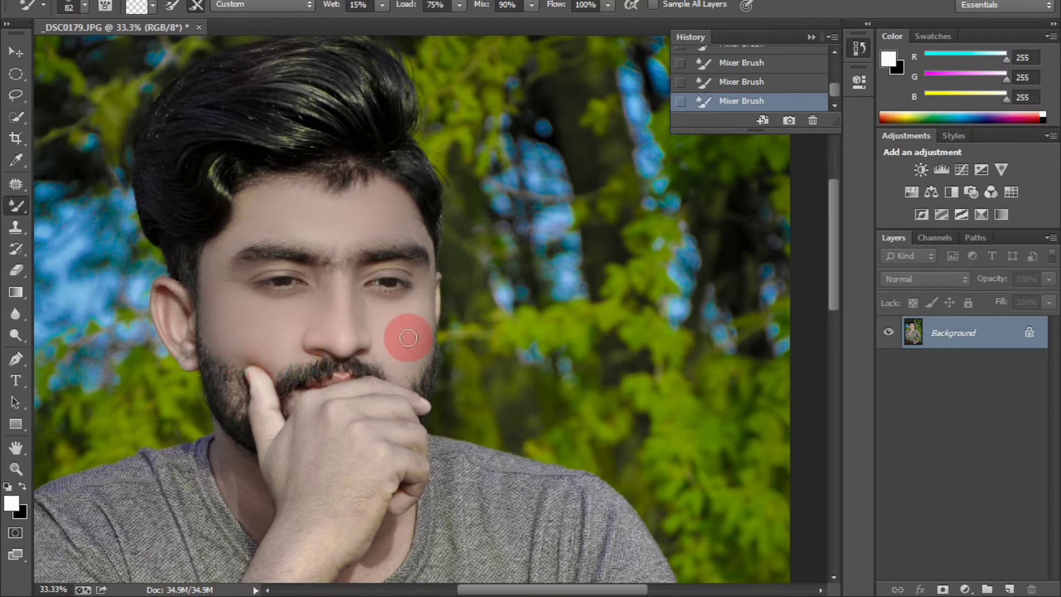
pyautogui.moveTo(407, 339)
pyautogui.mouseDown()
pyautogui.moveTo(408, 371)
pyautogui.moveTo(379, 357)
pyautogui.moveTo(403, 350)
pyautogui.moveTo(414, 367)
pyautogui.moveTo(422, 338)
pyautogui.moveTo(403, 308)
pyautogui.moveTo(418, 277)
pyautogui.mouseUp()
pyautogui.click(22, 400)
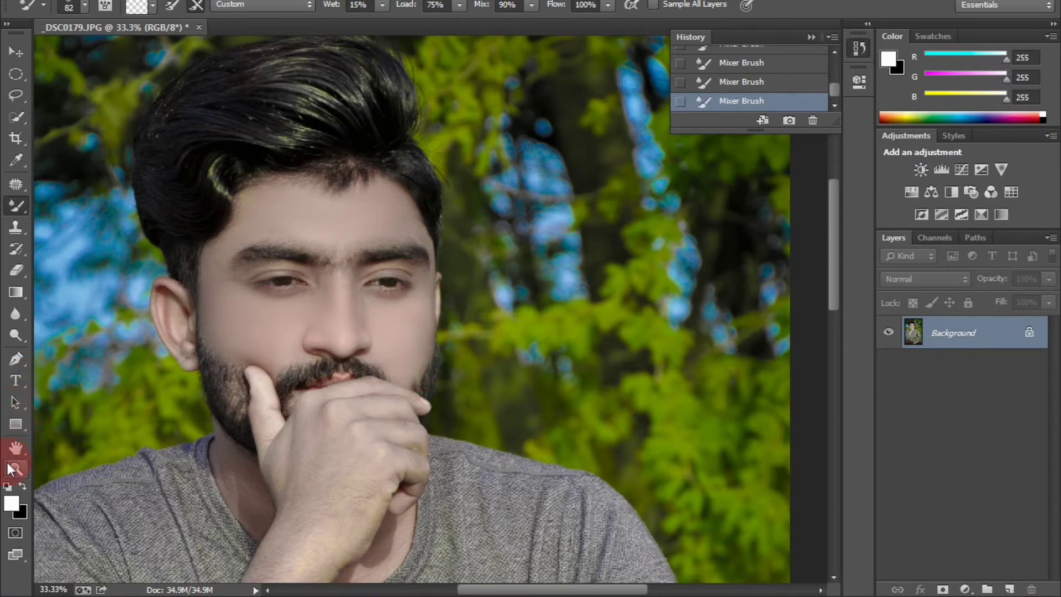
pyautogui.moveTo(177, 285); pyautogui.dragTo(188, 350)
pyautogui.click(379, 322)
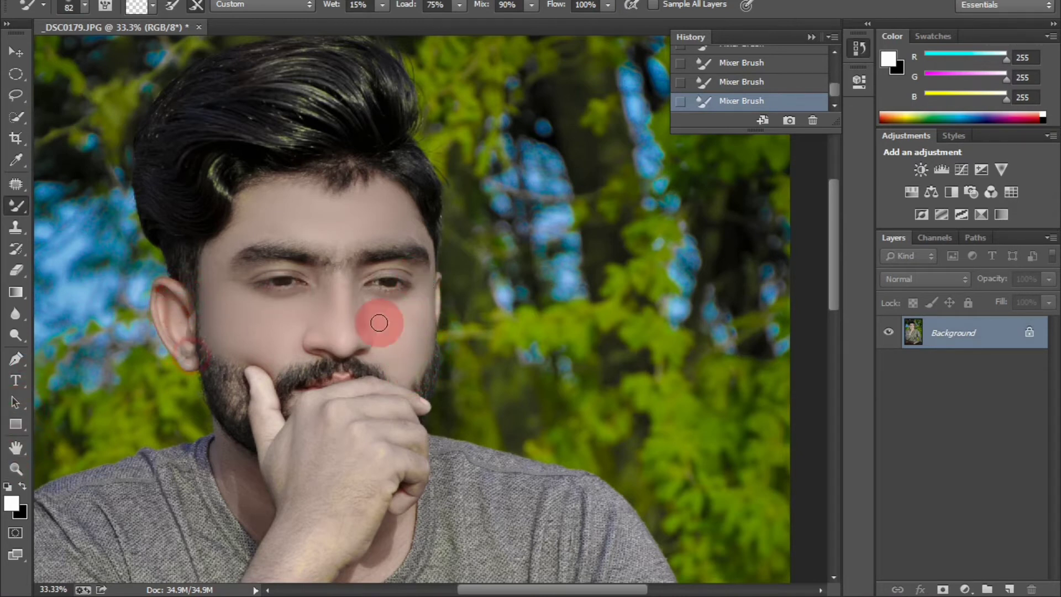
pyautogui.moveTo(379, 323); pyautogui.dragTo(455, 306)
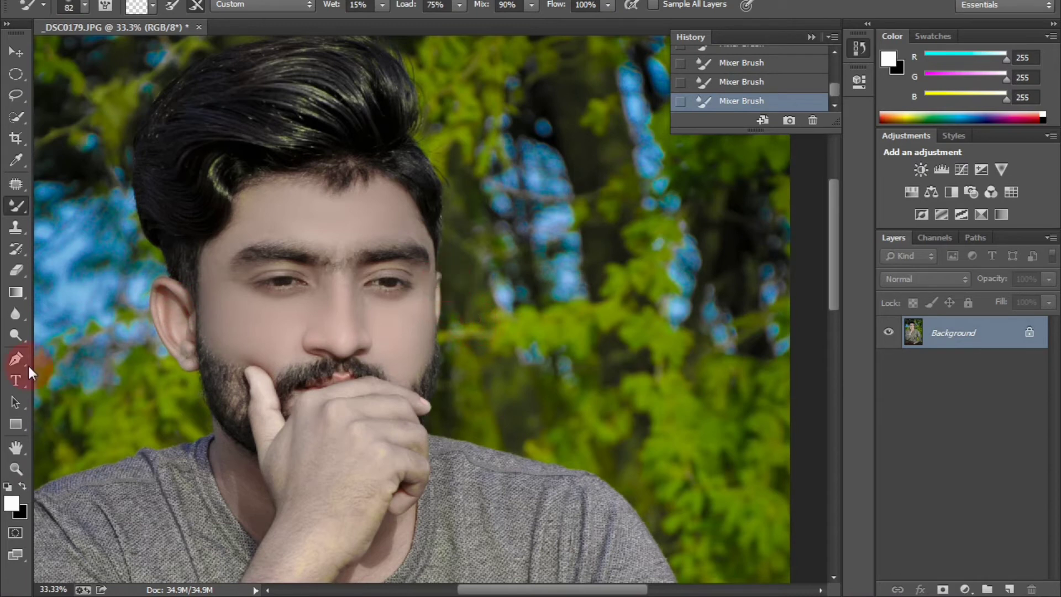
pyautogui.click(15, 469)
pyautogui.rightClick(301, 251)
# Step: Fit the photo on screen and smooth the arm and forearm with a 454 px Mixer Brush
pyautogui.click(332, 272)
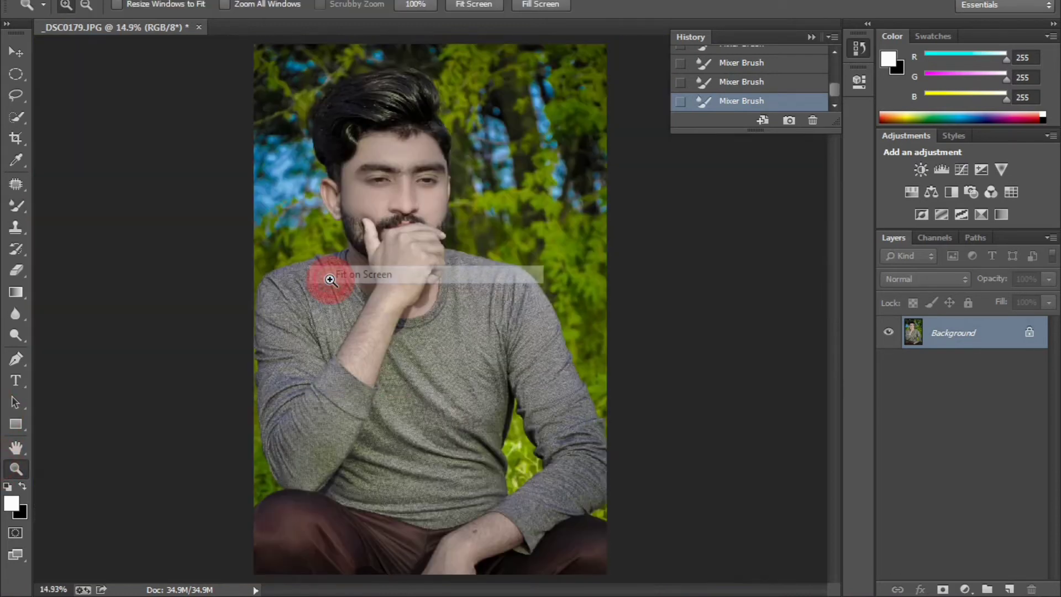
pyautogui.click(15, 212)
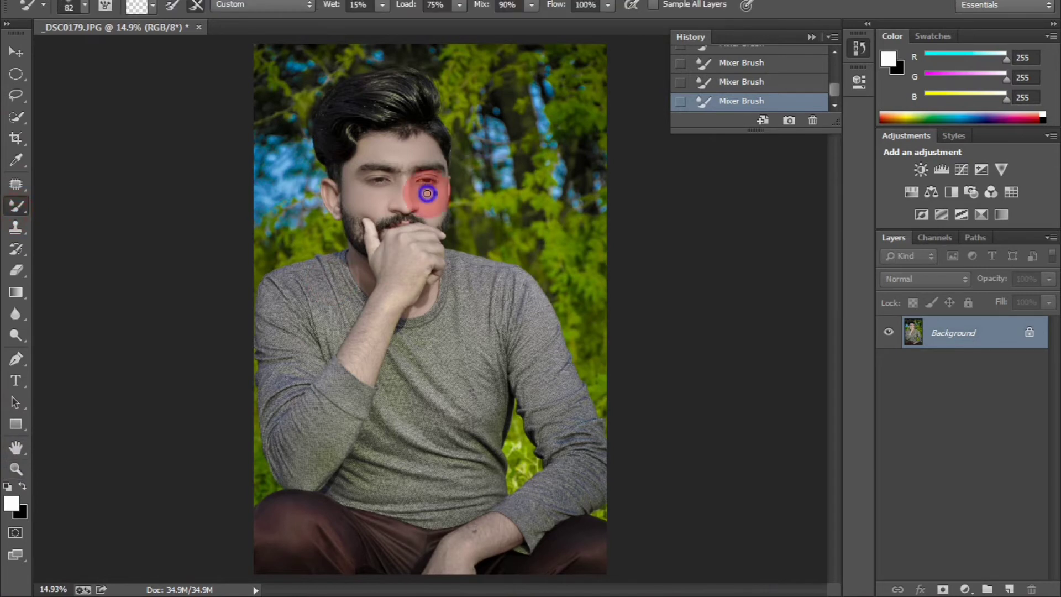
pyautogui.rightClick(427, 194)
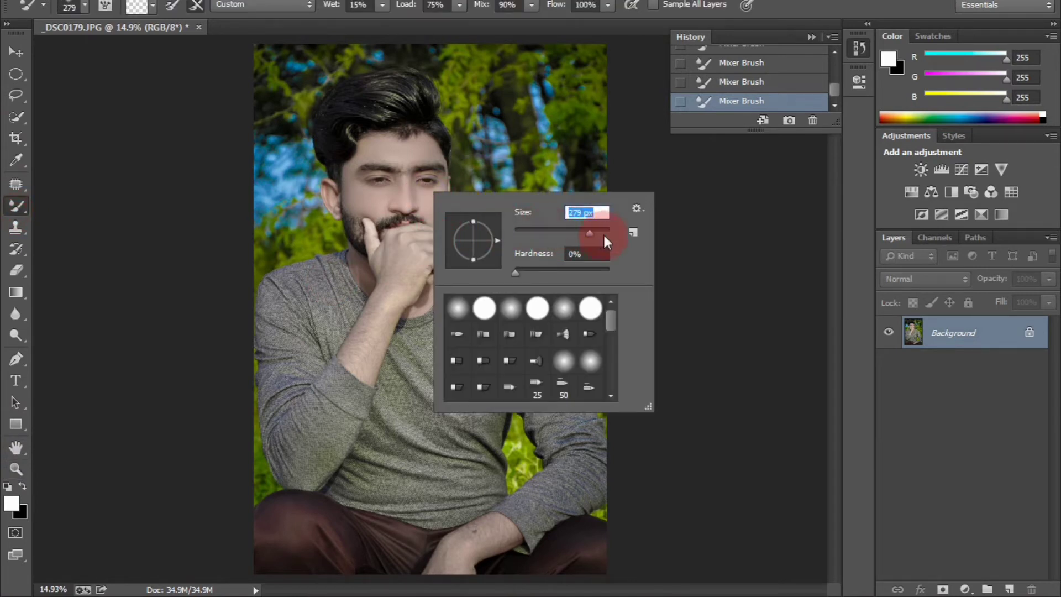
pyautogui.moveTo(606, 242); pyautogui.dragTo(619, 235)
pyautogui.click(387, 248)
pyautogui.moveTo(403, 256)
pyautogui.mouseDown()
pyautogui.moveTo(375, 334)
pyautogui.moveTo(416, 254)
pyautogui.moveTo(385, 284)
pyautogui.moveTo(370, 334)
pyautogui.mouseUp()
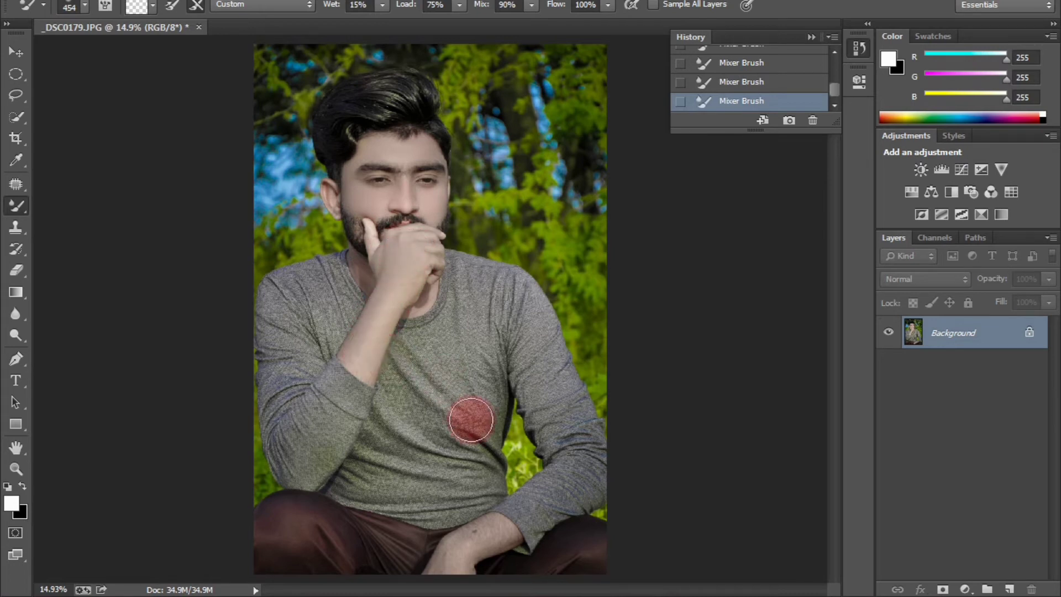
pyautogui.moveTo(447, 585)
pyautogui.mouseDown()
pyautogui.moveTo(457, 553)
pyautogui.moveTo(453, 567)
pyautogui.moveTo(497, 525)
pyautogui.mouseUp()
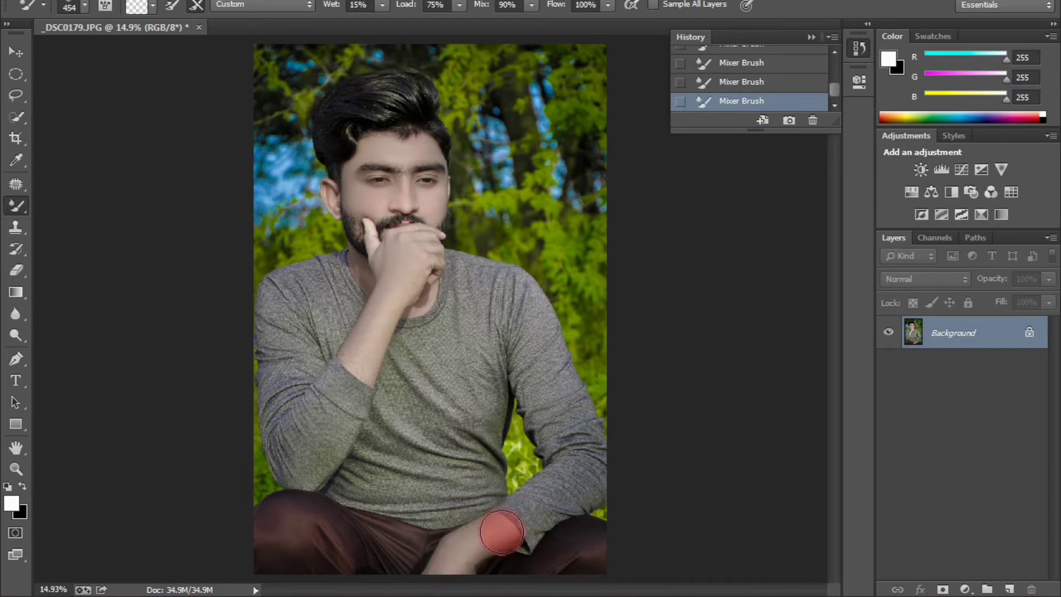
# Step: Smooth the neck skin with the Mixer Brush reduced to about 121 px
pyautogui.rightClick(440, 278)
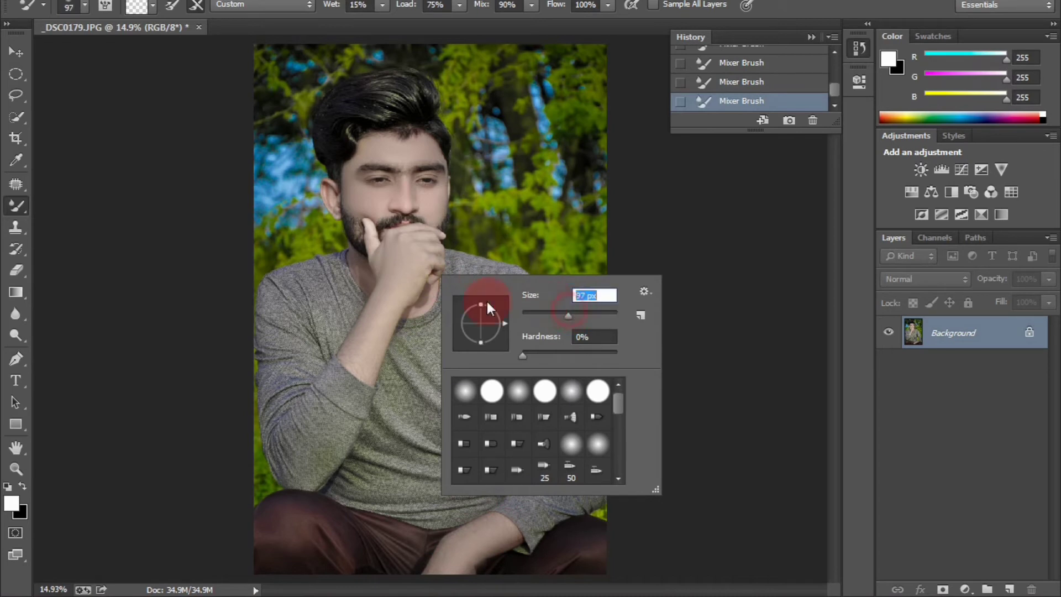
pyautogui.moveTo(568, 316); pyautogui.dragTo(575, 316)
pyautogui.click(426, 289)
pyautogui.moveTo(419, 305)
pyautogui.mouseDown()
pyautogui.moveTo(419, 314)
pyautogui.moveTo(432, 289)
pyautogui.moveTo(407, 303)
pyautogui.moveTo(360, 289)
pyautogui.moveTo(363, 265)
pyautogui.moveTo(370, 279)
pyautogui.moveTo(355, 255)
pyautogui.moveTo(365, 287)
pyautogui.moveTo(426, 291)
pyautogui.moveTo(419, 308)
pyautogui.moveTo(429, 289)
pyautogui.moveTo(421, 308)
pyautogui.moveTo(432, 289)
pyautogui.moveTo(421, 234)
pyautogui.mouseUp()
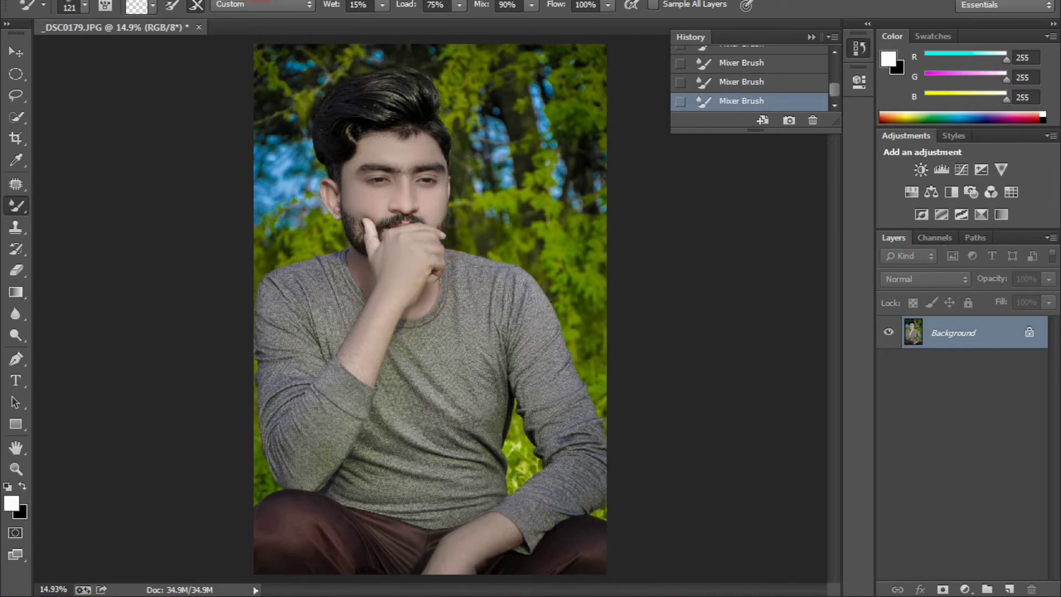
pyautogui.click(564, 225)
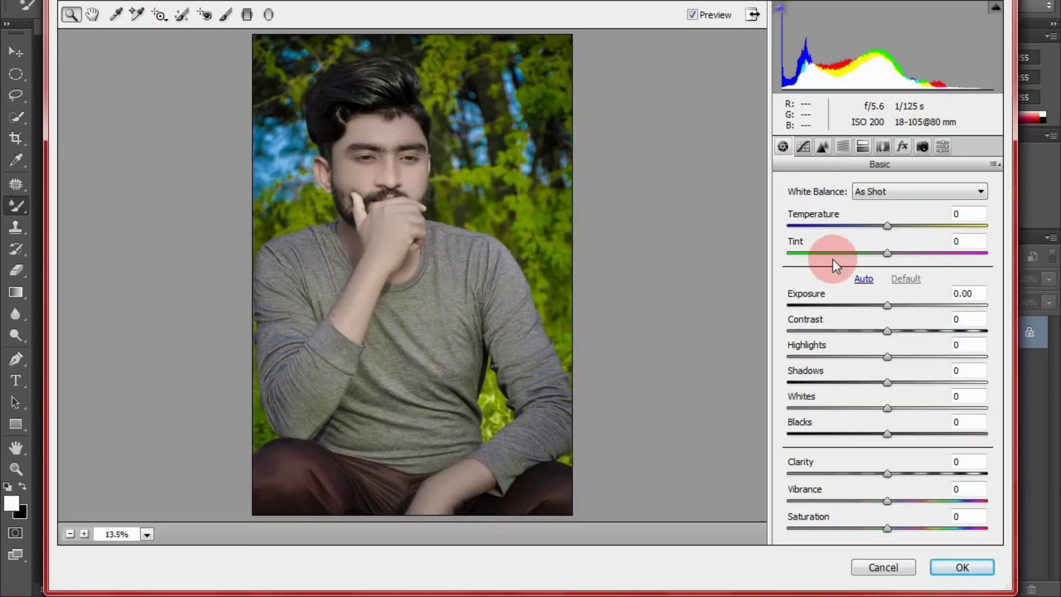
# Step: Set Exposure +0.50, deepen Blacks, Clarity +3, and Camera Calibration Blue Primary hue -43
pyautogui.moveTo(887, 305); pyautogui.dragTo(897, 305)
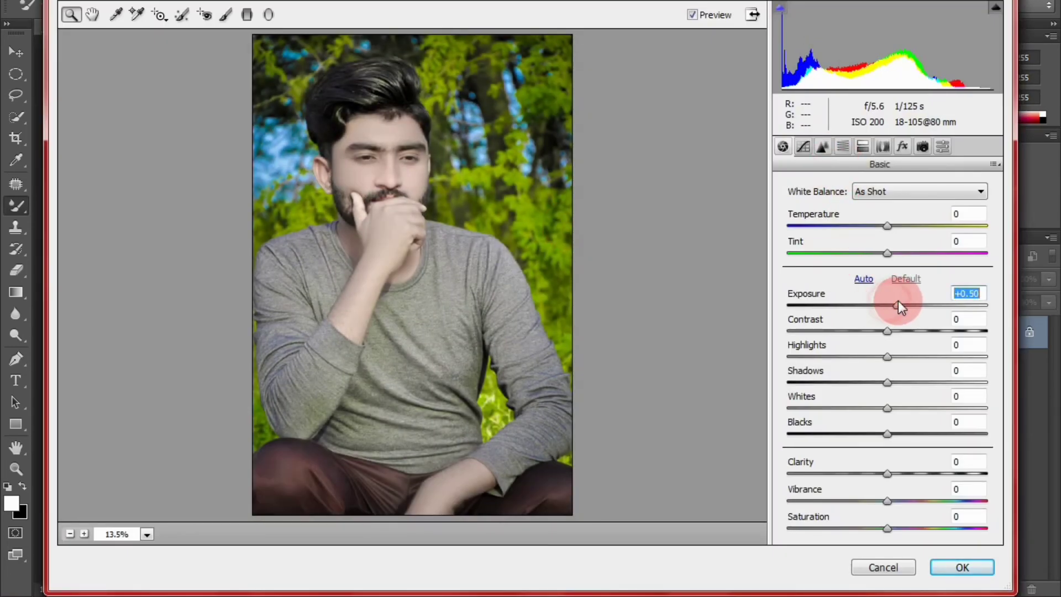
pyautogui.moveTo(892, 407); pyautogui.dragTo(881, 433)
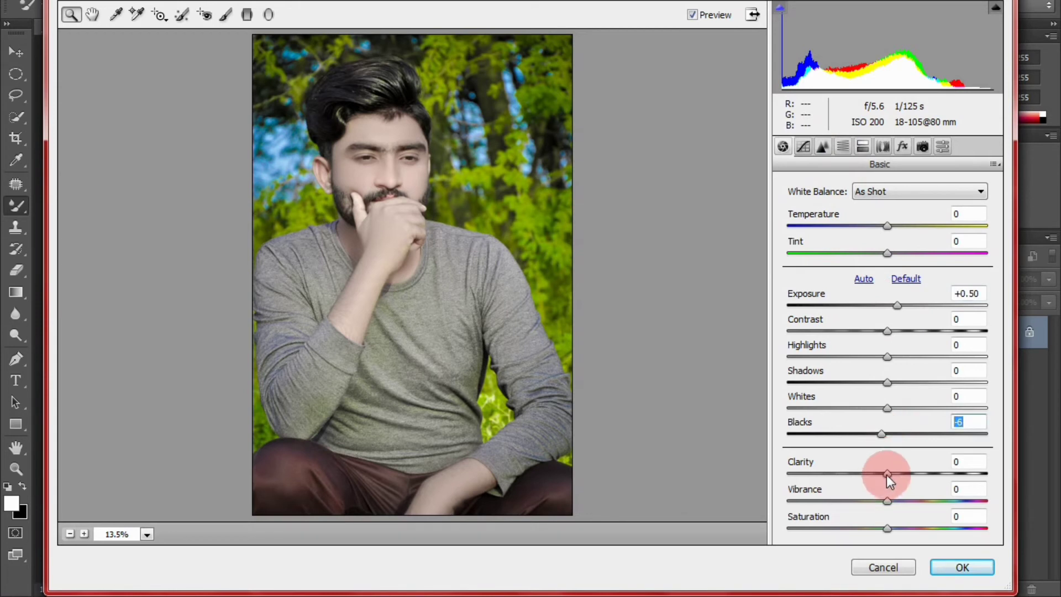
pyautogui.moveTo(887, 474); pyautogui.dragTo(889, 474)
pyautogui.click(902, 146)
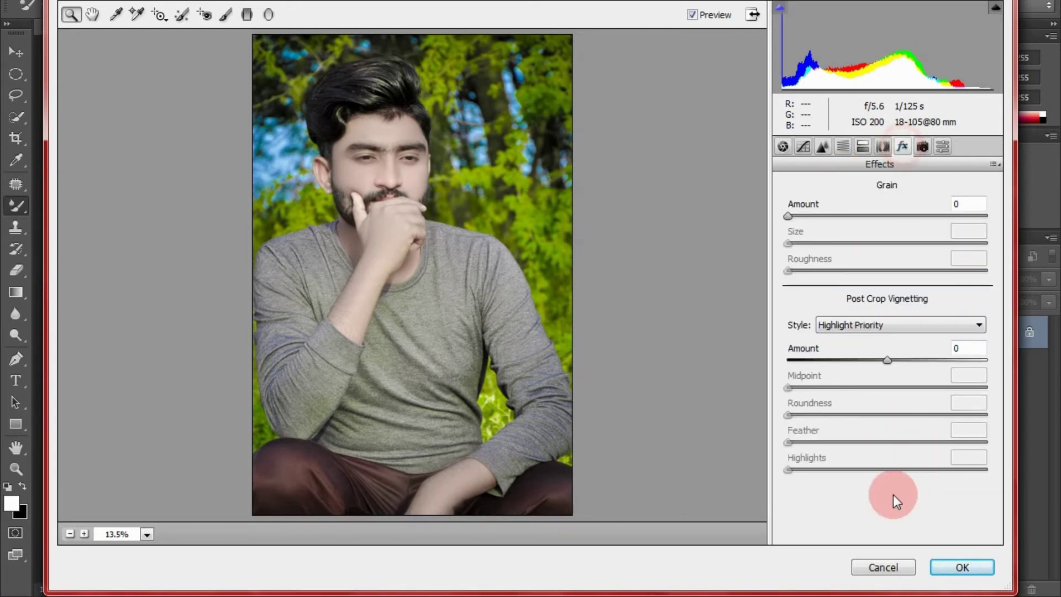
pyautogui.click(921, 147)
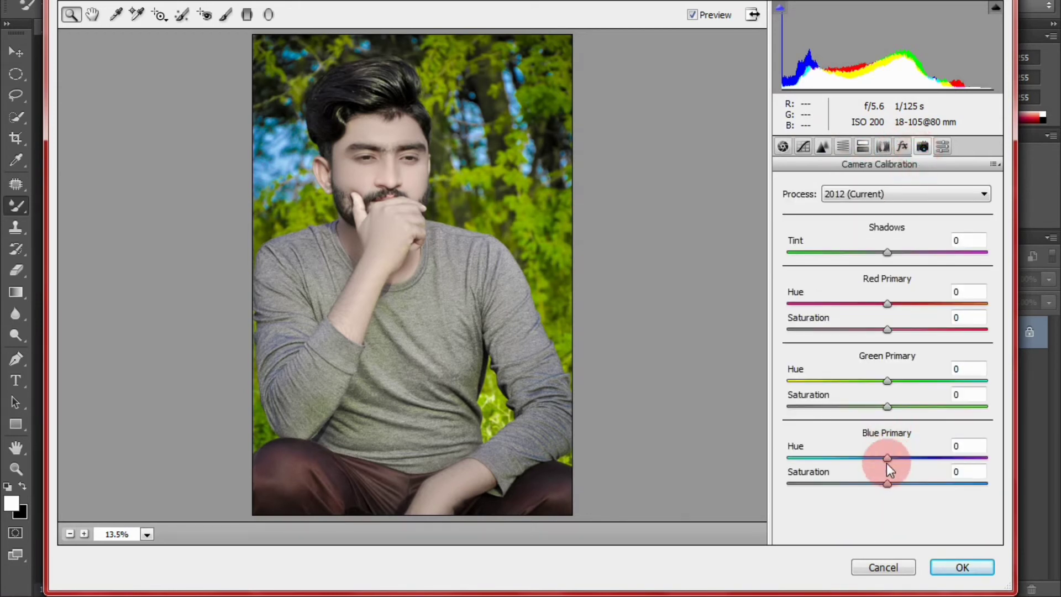
pyautogui.moveTo(886, 459); pyautogui.dragTo(844, 457)
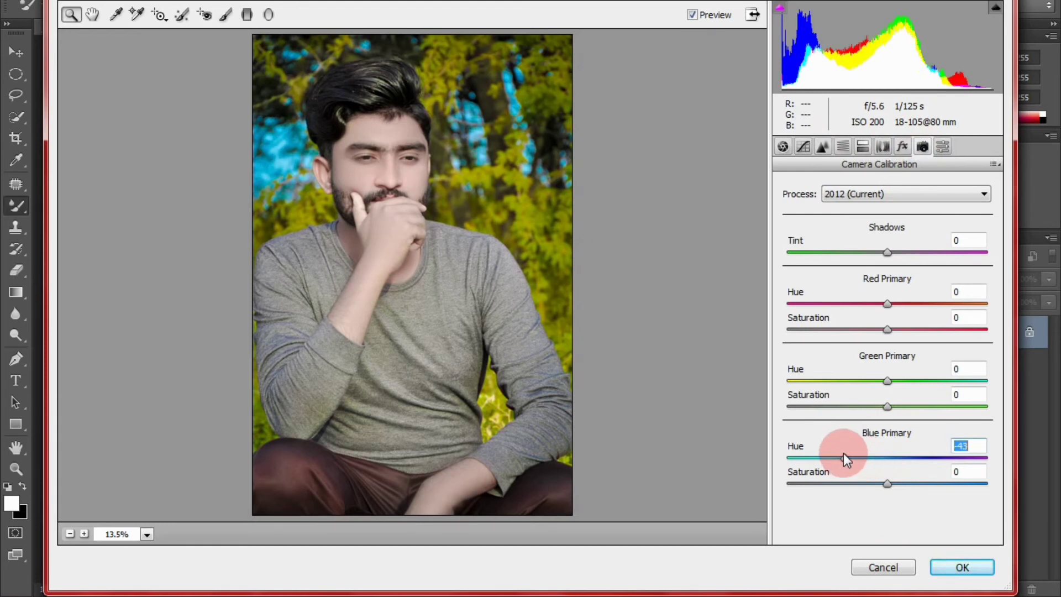
# Step: Set Reds saturation +18, Yellows hue +65, Greens hue +17, Aquas saturation +23, and nudge Blues saturation up
pyautogui.click(842, 146)
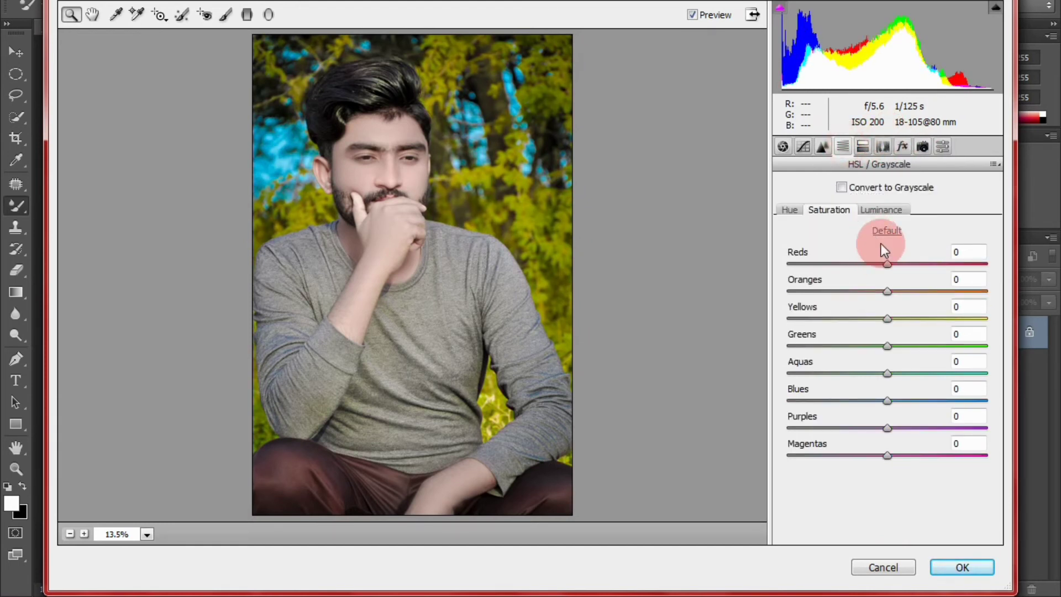
pyautogui.moveTo(911, 265); pyautogui.dragTo(907, 265)
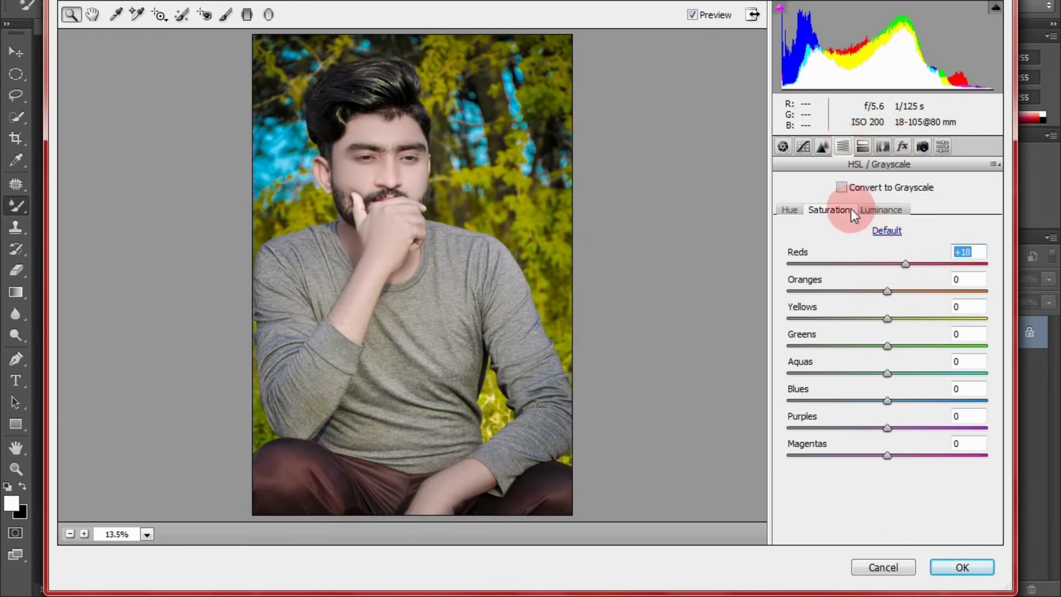
pyautogui.click(799, 211)
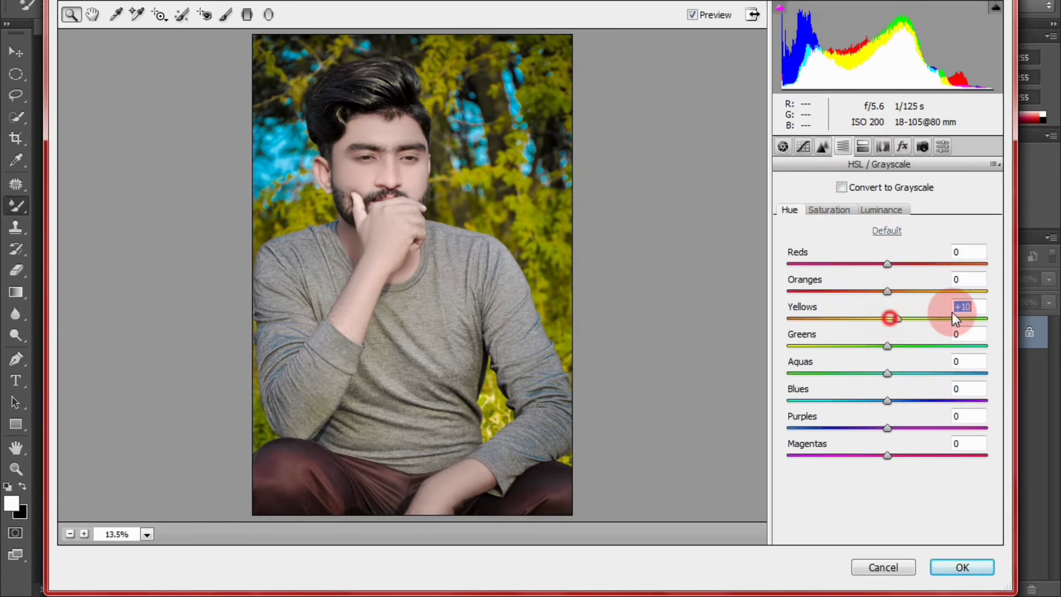
pyautogui.moveTo(955, 318)
pyautogui.mouseDown()
pyautogui.moveTo(971, 319)
pyautogui.moveTo(945, 325)
pyautogui.mouseUp()
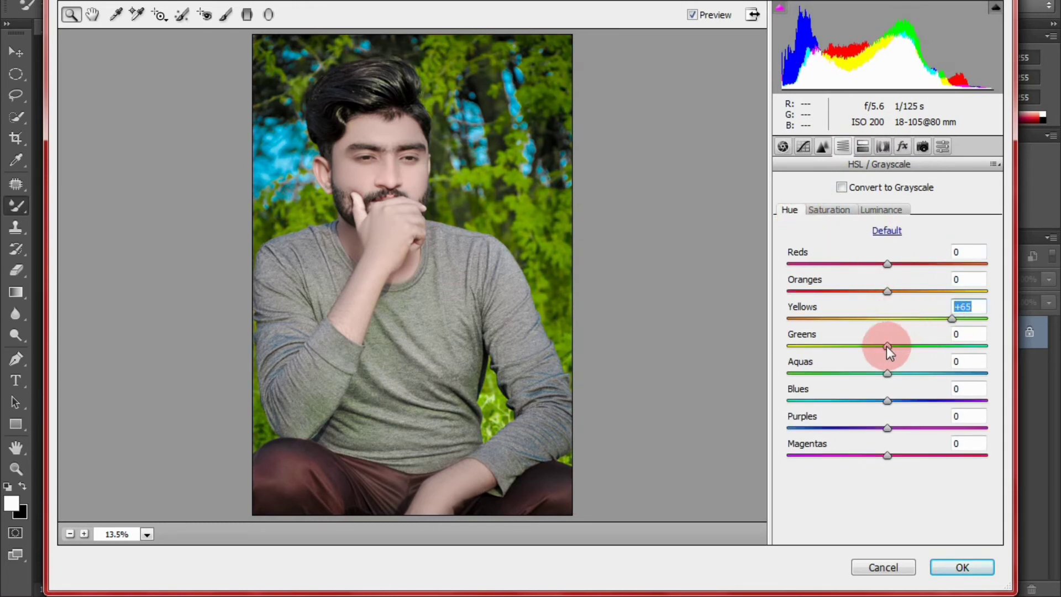
pyautogui.moveTo(887, 347)
pyautogui.mouseDown()
pyautogui.moveTo(807, 353)
pyautogui.moveTo(892, 351)
pyautogui.moveTo(829, 344)
pyautogui.moveTo(905, 343)
pyautogui.moveTo(805, 372)
pyautogui.mouseUp()
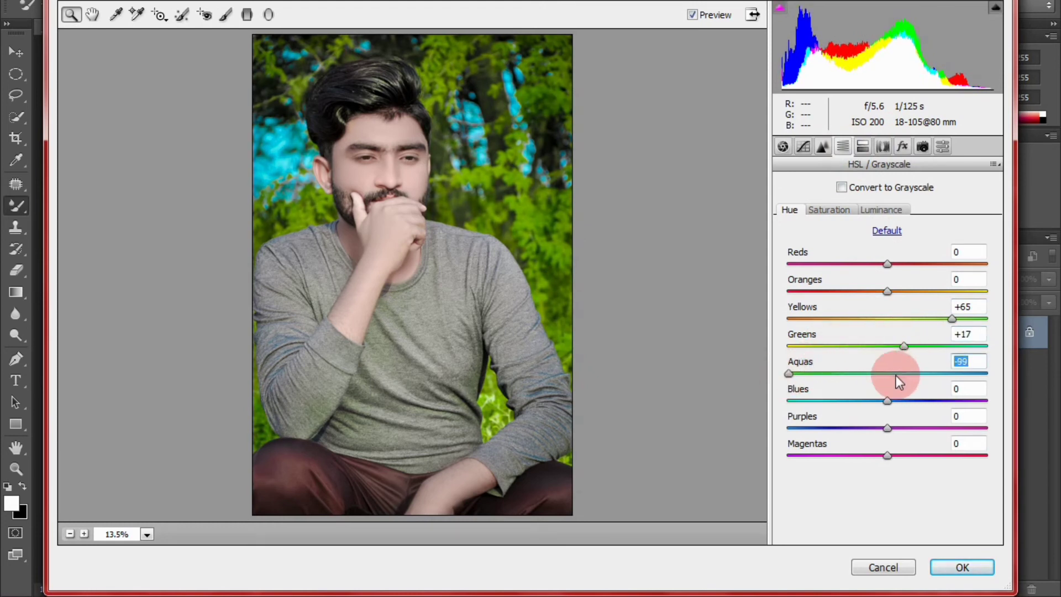
pyautogui.click(832, 210)
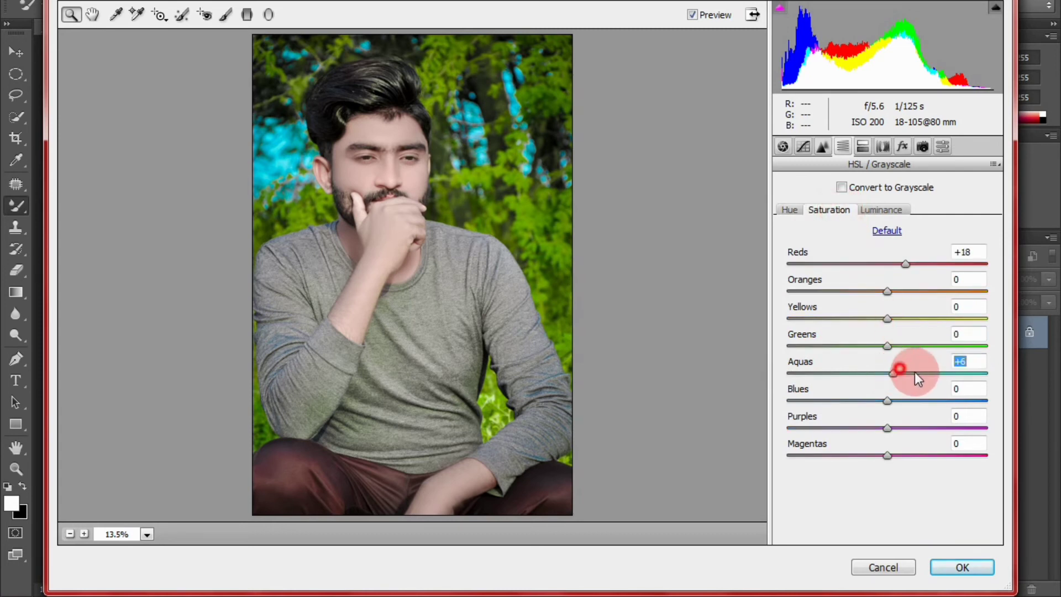
pyautogui.moveTo(914, 373); pyautogui.dragTo(918, 372)
pyautogui.moveTo(887, 400); pyautogui.dragTo(893, 406)
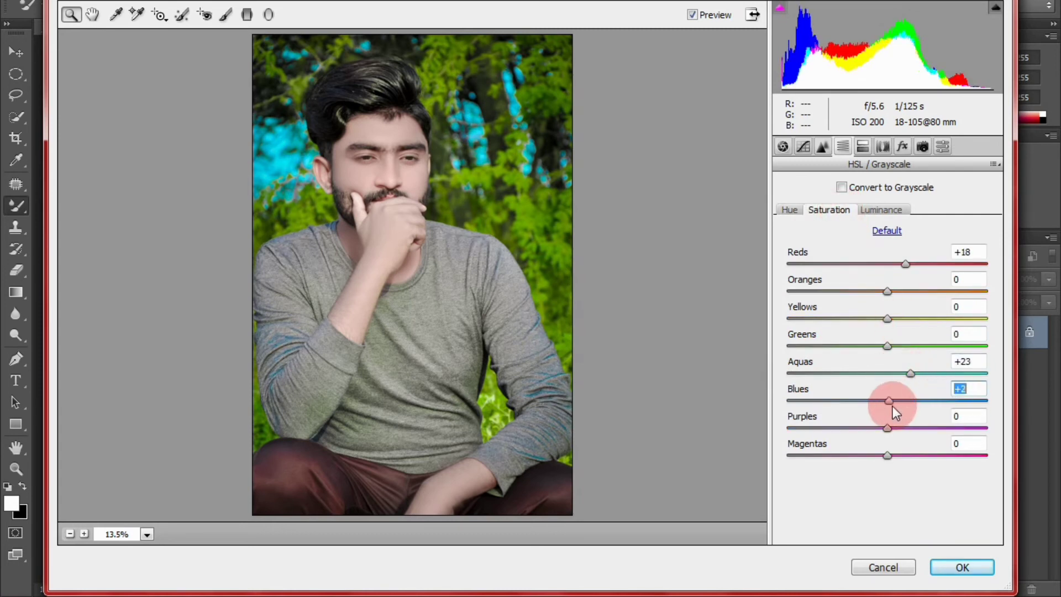
pyautogui.click(783, 147)
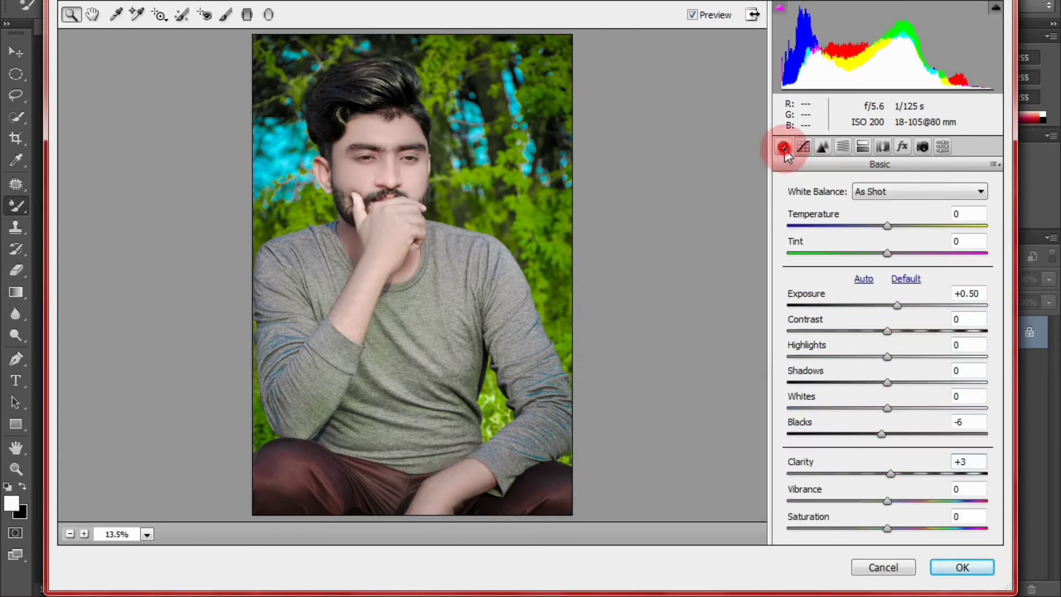
# Step: Zoom to 50% on the face and paint an Adjustment Brush mask over both eyes
pyautogui.click(343, 118)
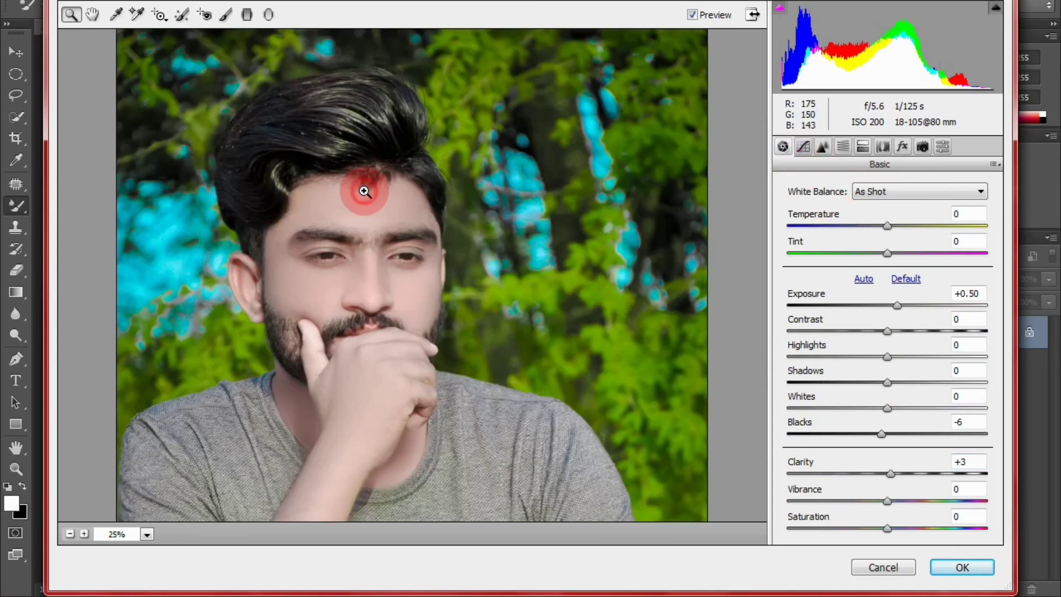
pyautogui.click(368, 268)
pyautogui.click(356, 289)
pyautogui.click(224, 16)
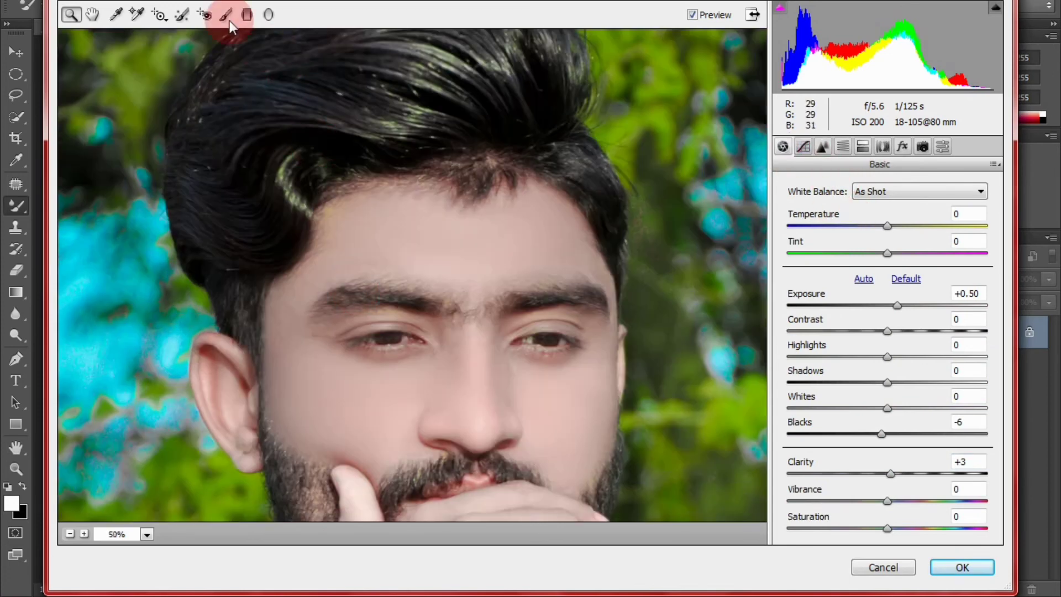
pyautogui.click(892, 269)
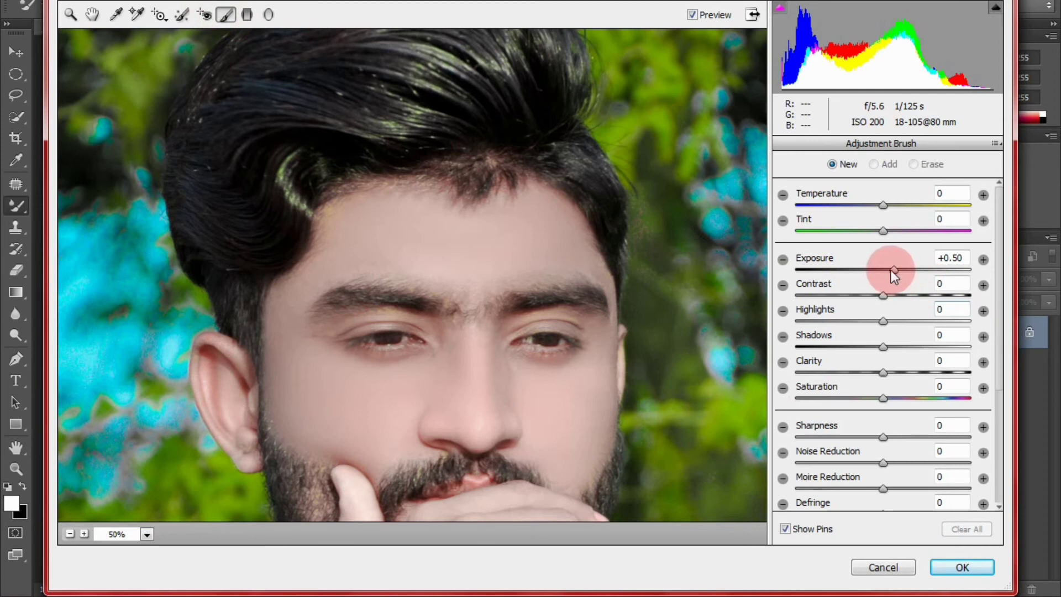
pyautogui.moveTo(577, 349); pyautogui.dragTo(544, 345)
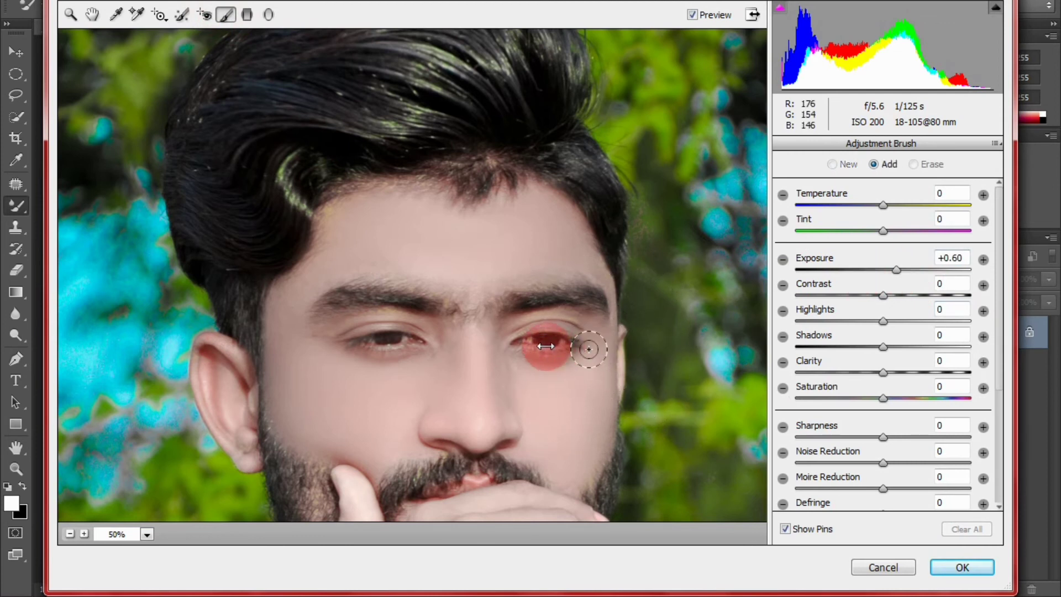
pyautogui.press('n')
pyautogui.moveTo(408, 334); pyautogui.dragTo(383, 341)
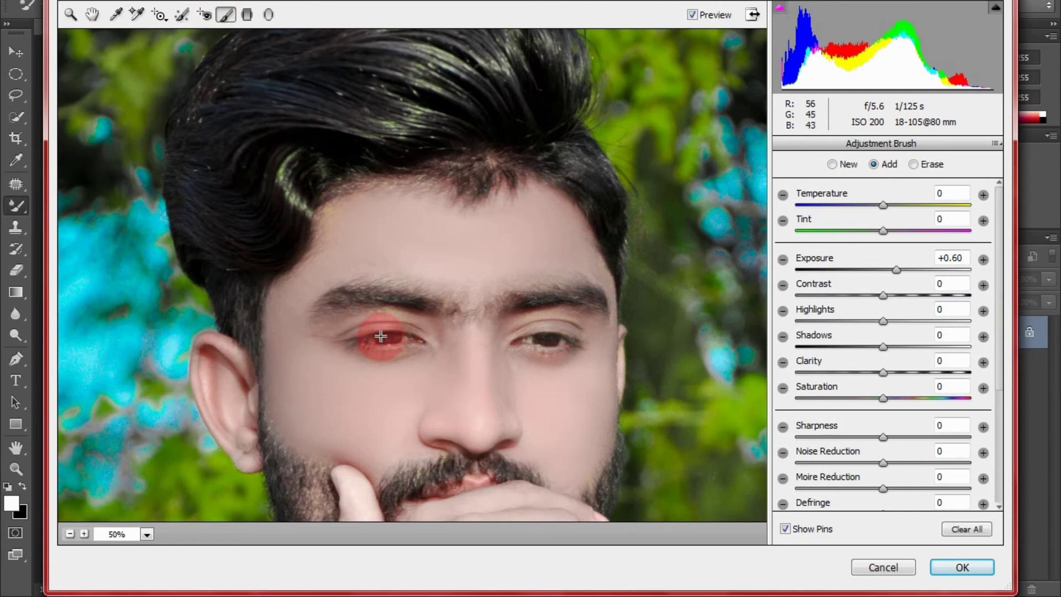
pyautogui.click(536, 336)
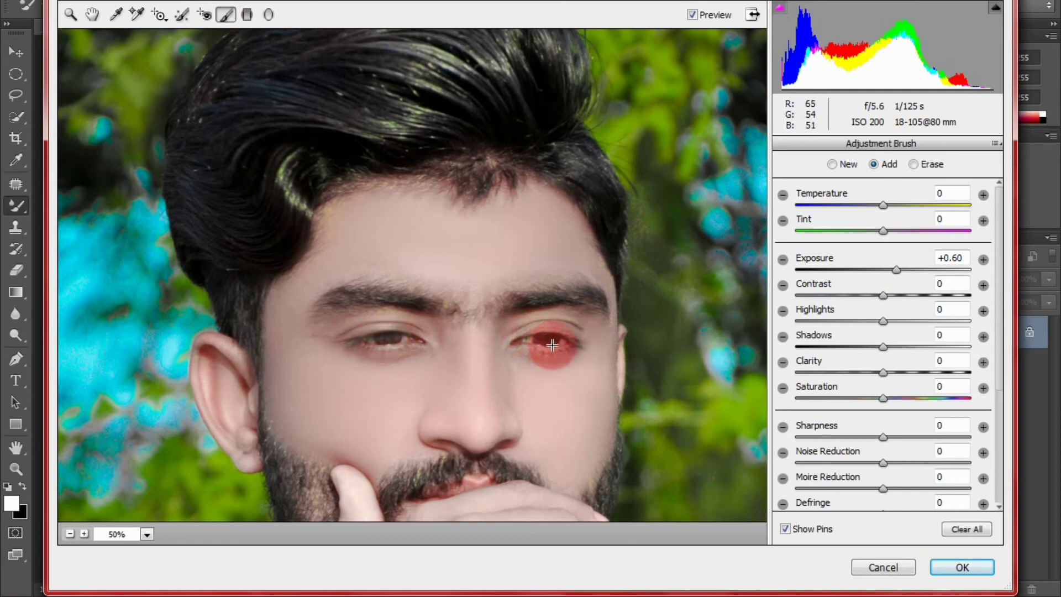
pyautogui.moveTo(536, 338); pyautogui.dragTo(556, 345)
# Step: Give the eye mask Exposure +1.10, Saturation -68, Clarity -24, and apply Camera Raw
pyautogui.click(925, 288)
pyautogui.moveTo(896, 269)
pyautogui.mouseDown()
pyautogui.moveTo(920, 269)
pyautogui.moveTo(907, 270)
pyautogui.mouseUp()
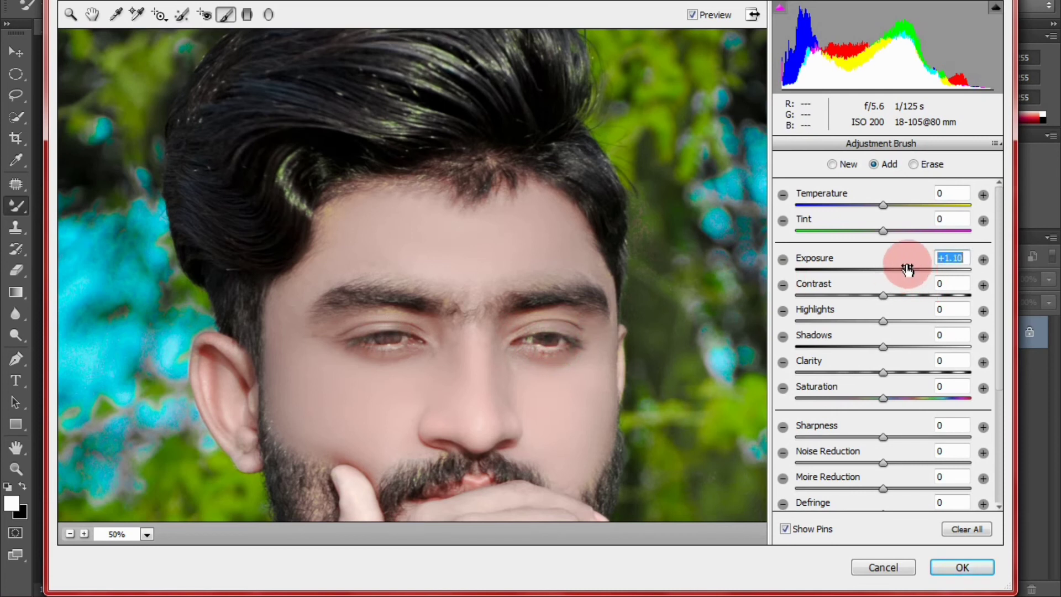
pyautogui.click(884, 397)
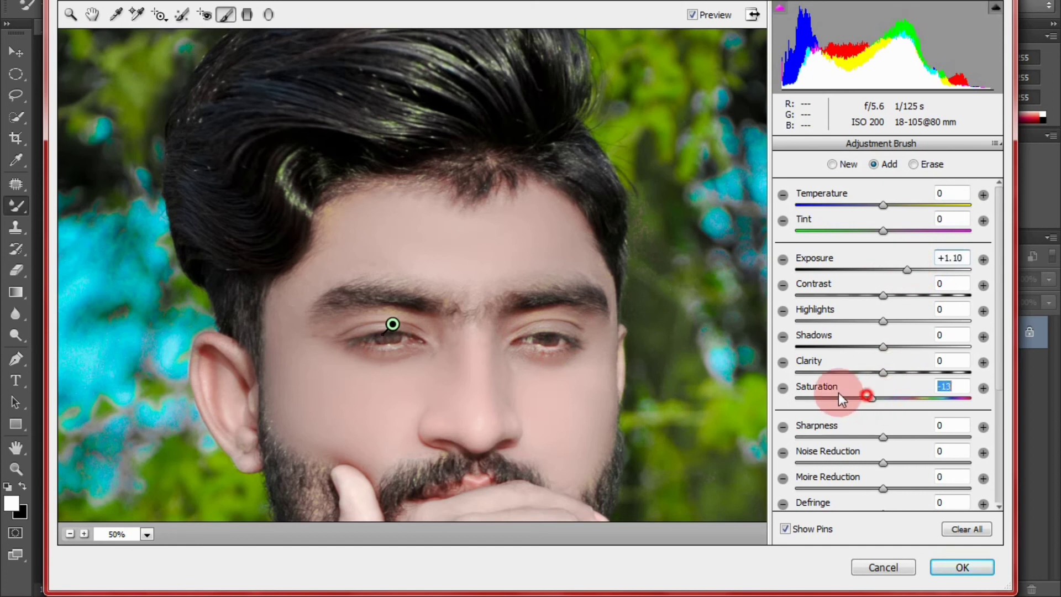
pyautogui.moveTo(837, 392); pyautogui.dragTo(823, 396)
pyautogui.moveTo(883, 372)
pyautogui.mouseDown()
pyautogui.moveTo(837, 371)
pyautogui.moveTo(862, 370)
pyautogui.mouseUp()
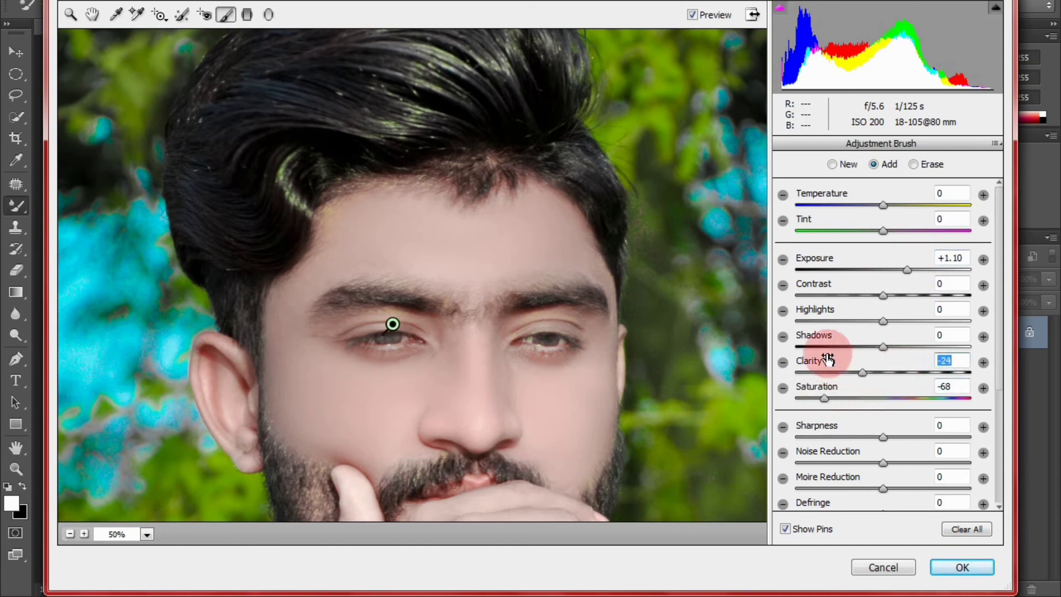
pyautogui.click(965, 569)
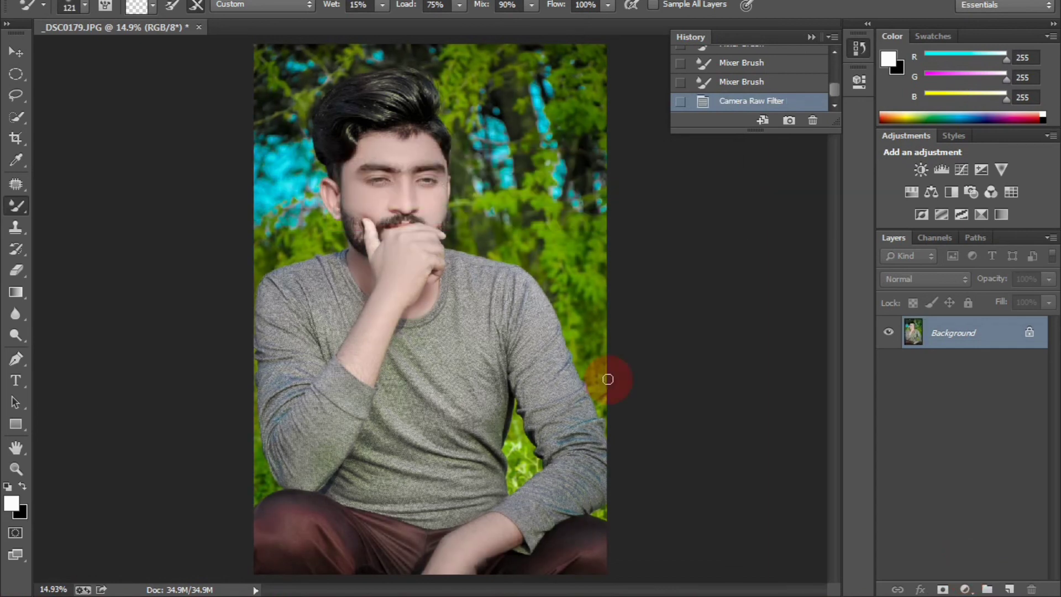
pyautogui.click(15, 468)
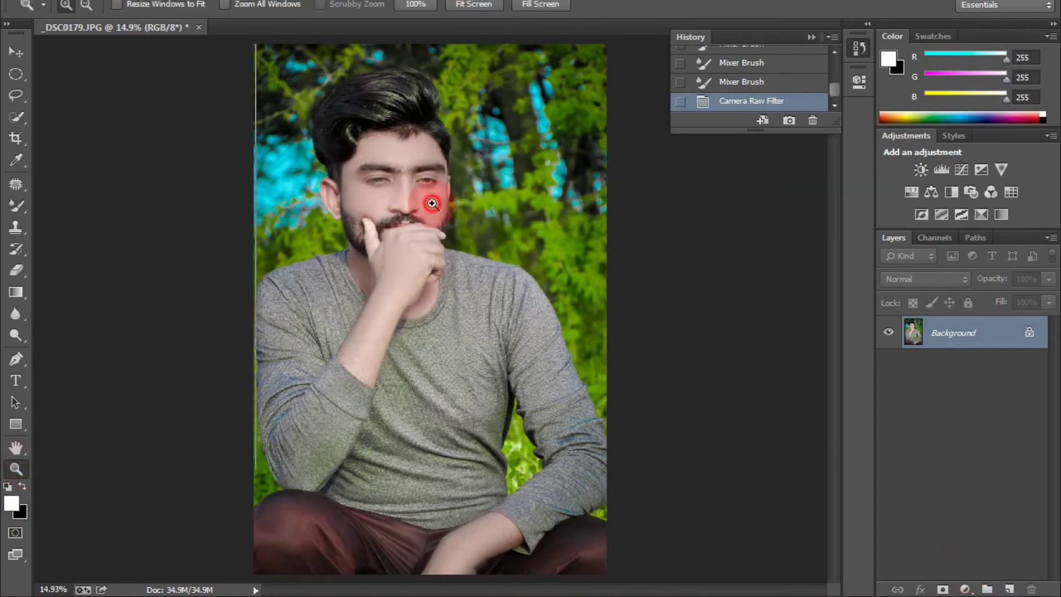
pyautogui.click(432, 204)
pyautogui.rightClick(432, 204)
pyautogui.click(445, 217)
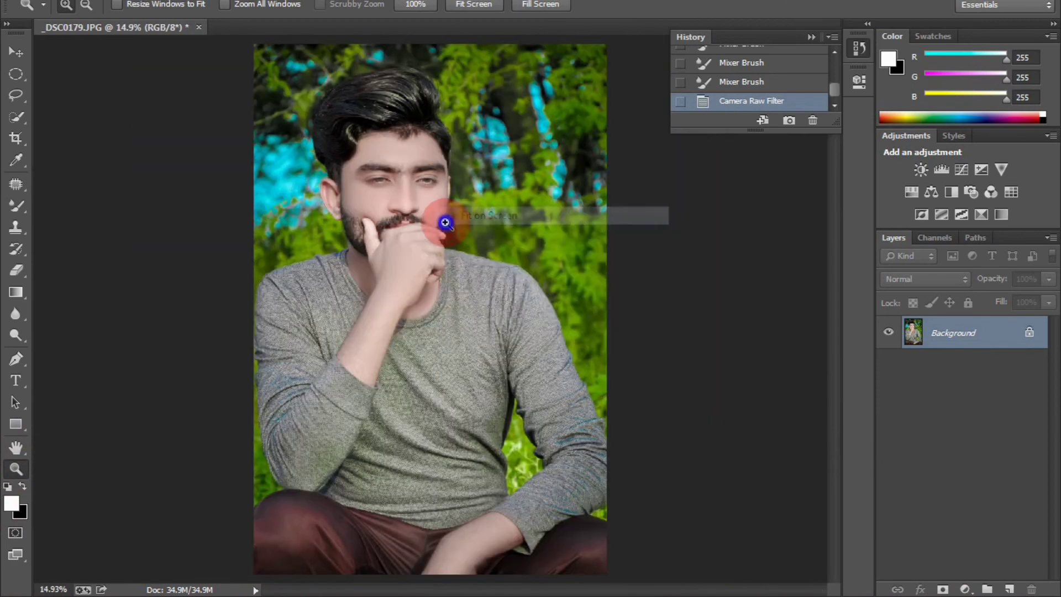
pyautogui.rightClick(445, 224)
pyautogui.click(477, 332)
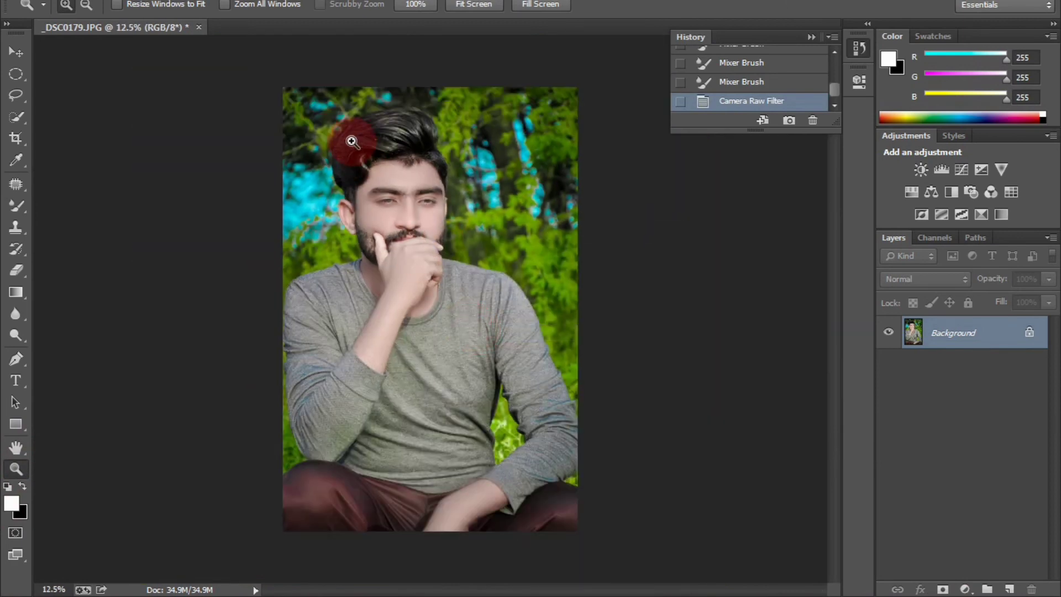
pyautogui.moveTo(836, 88); pyautogui.dragTo(827, 54)
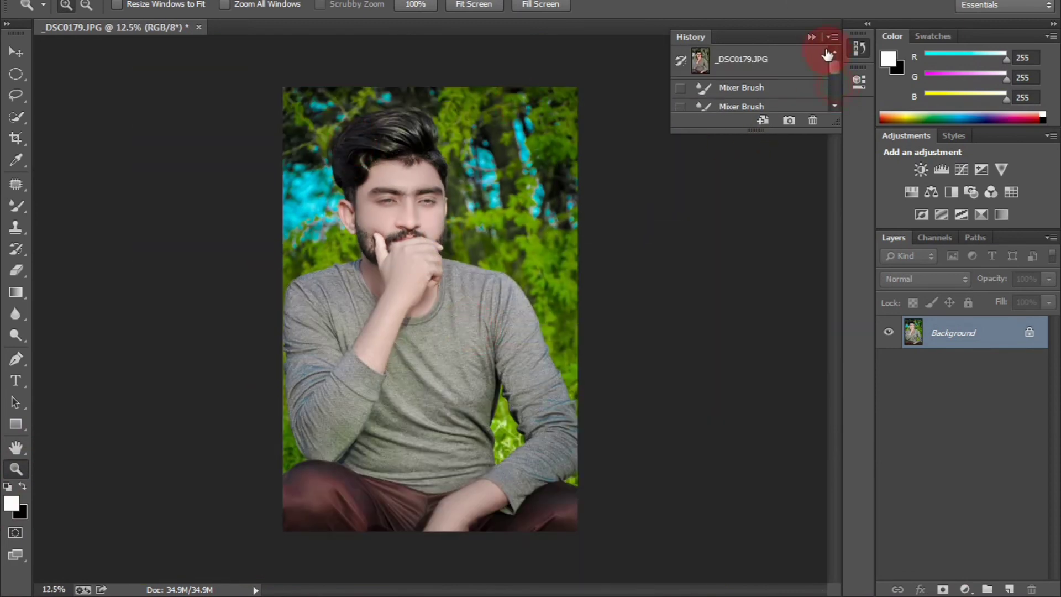
pyautogui.click(793, 58)
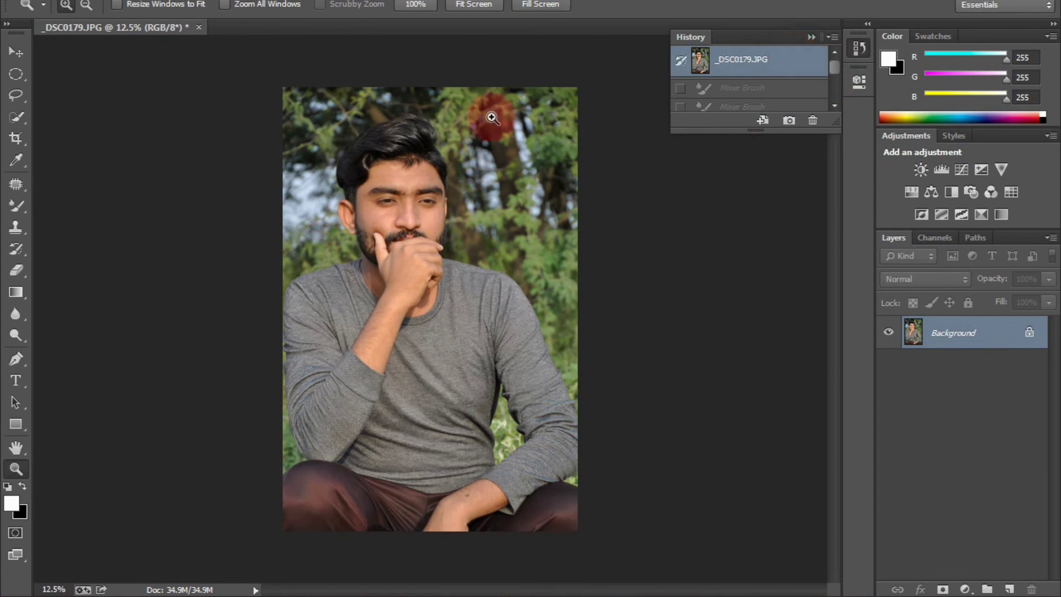
pyautogui.moveTo(837, 68); pyautogui.dragTo(834, 95)
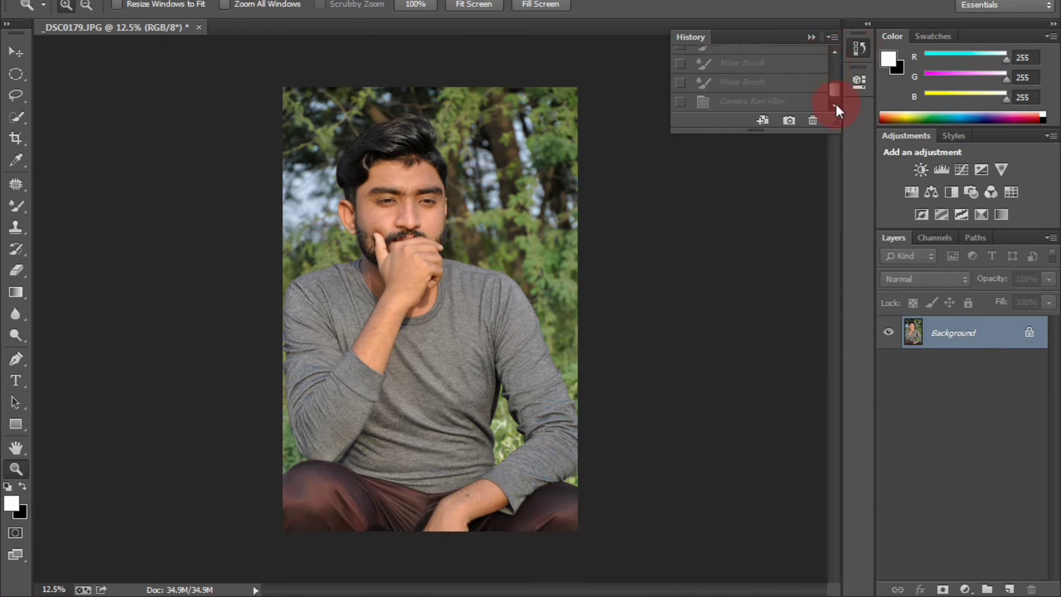
pyautogui.click(772, 104)
pyautogui.click(381, 208)
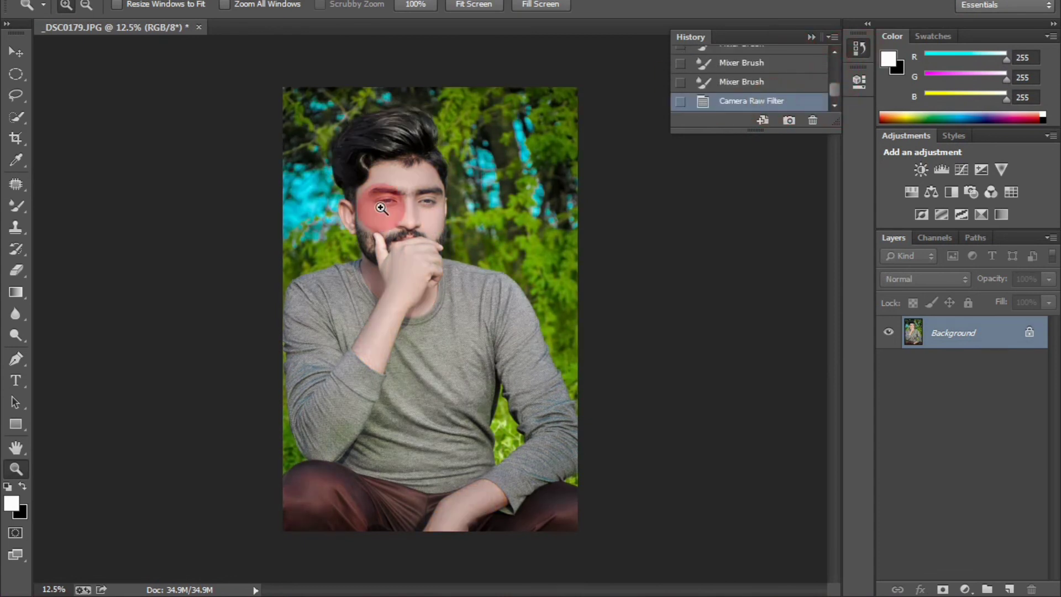
pyautogui.click(237, 592)
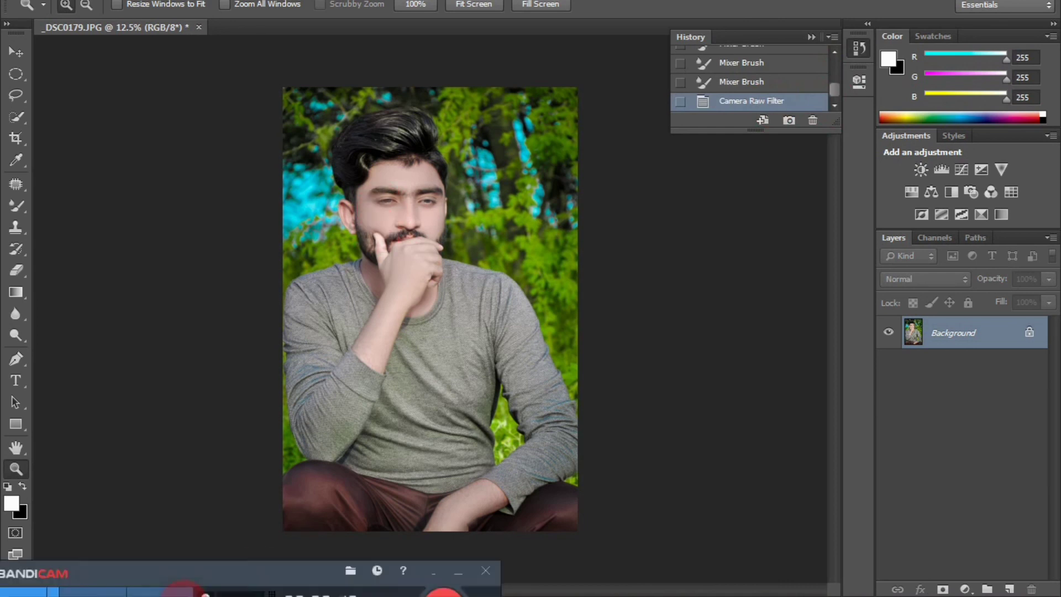